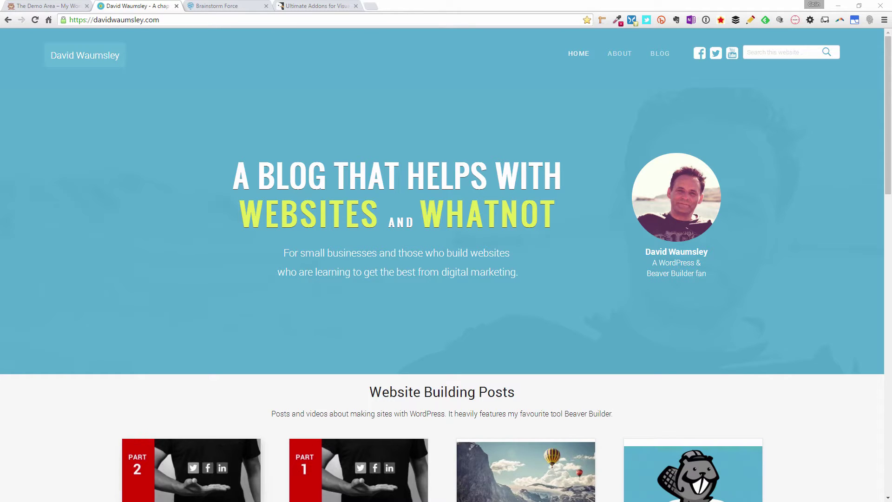
View the Dynamik Beaver demo site and the Brainstorm Force home page in their open browser pages
click(49, 8)
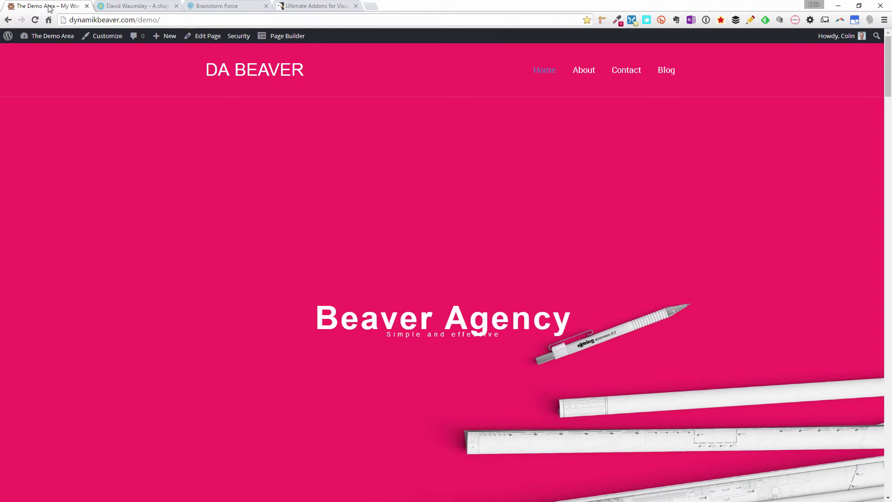
click(223, 7)
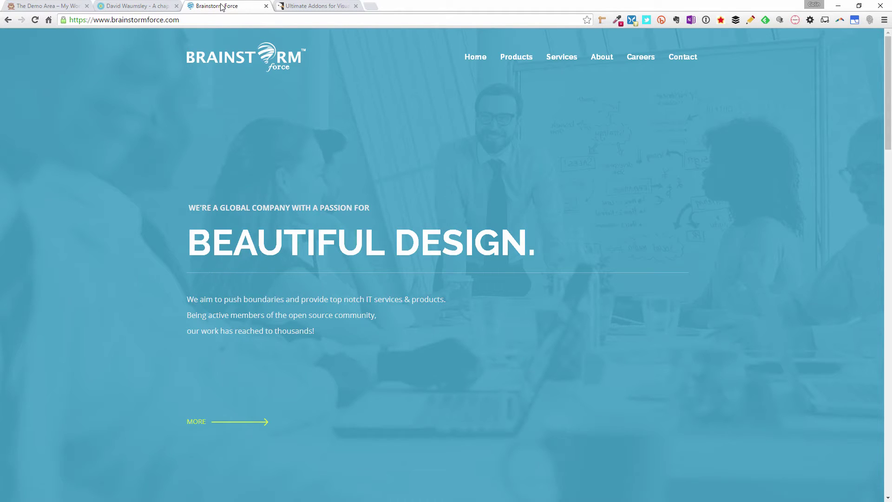
Go to the Ultimate Addons for Visual Composer product page and launch its live preview
click(298, 9)
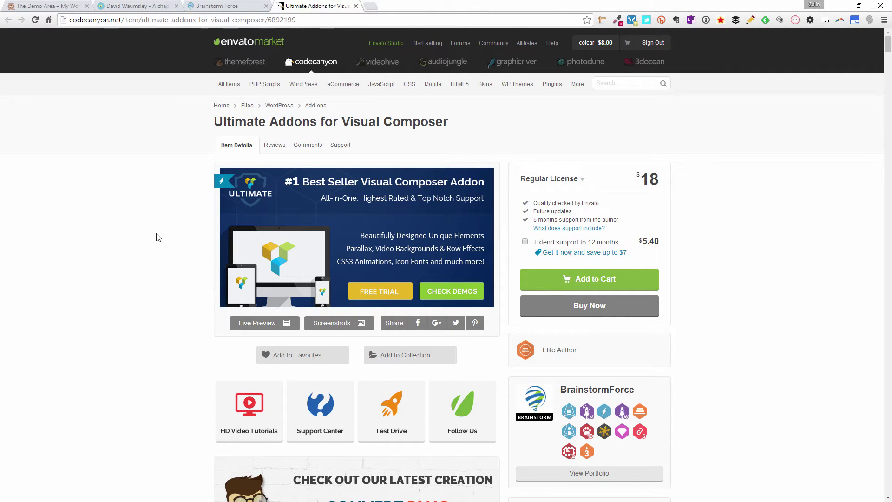
click(259, 324)
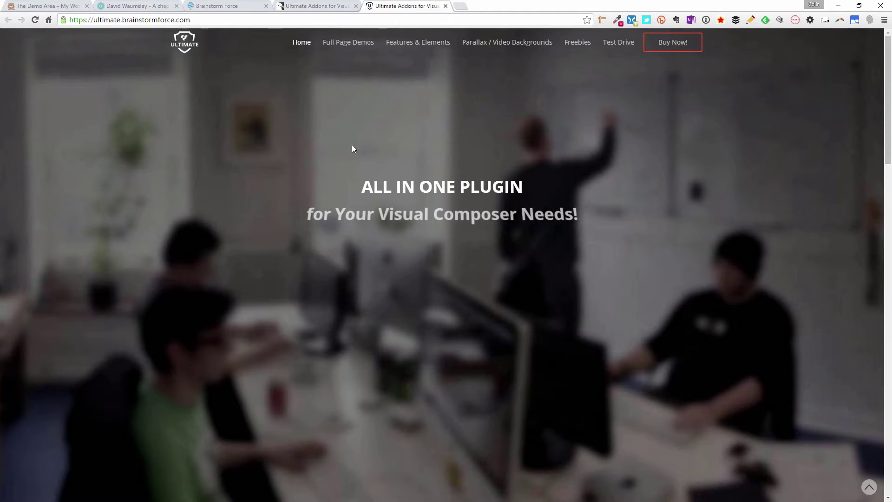
mouse_move(420, 46)
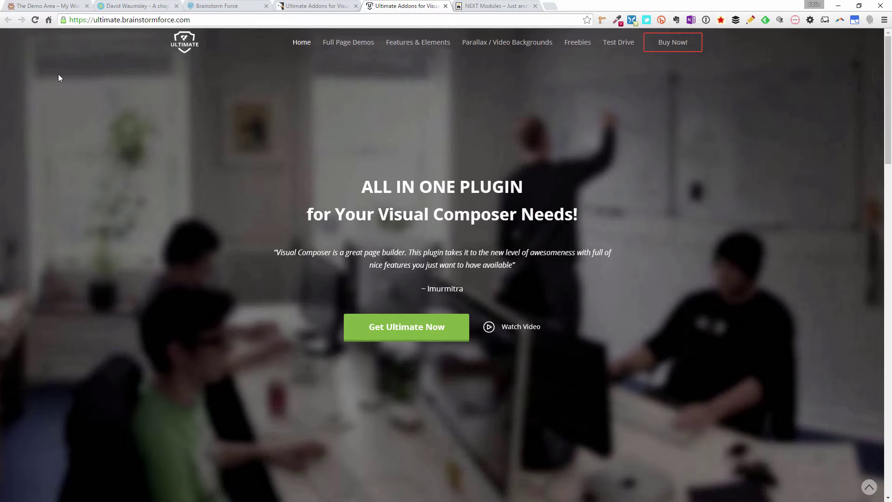
Switch to the NEXT Modules page and look through the full list of available modules
click(500, 9)
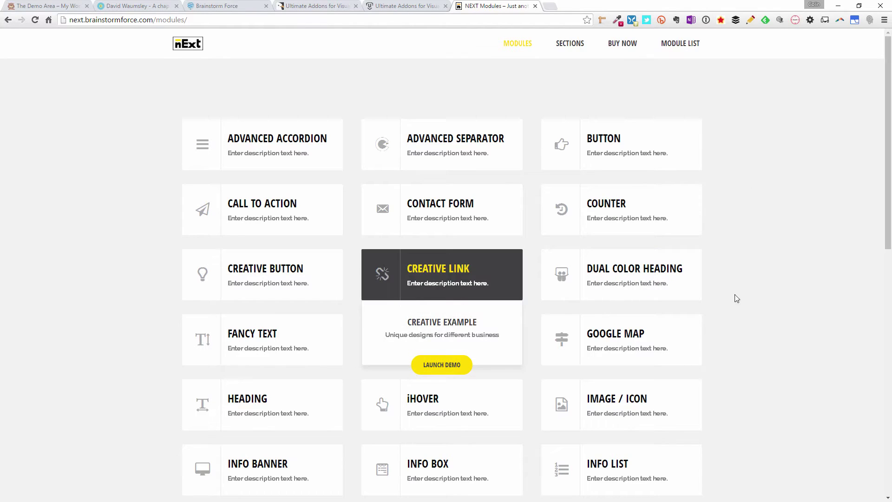
scroll(788, 280, down, 3)
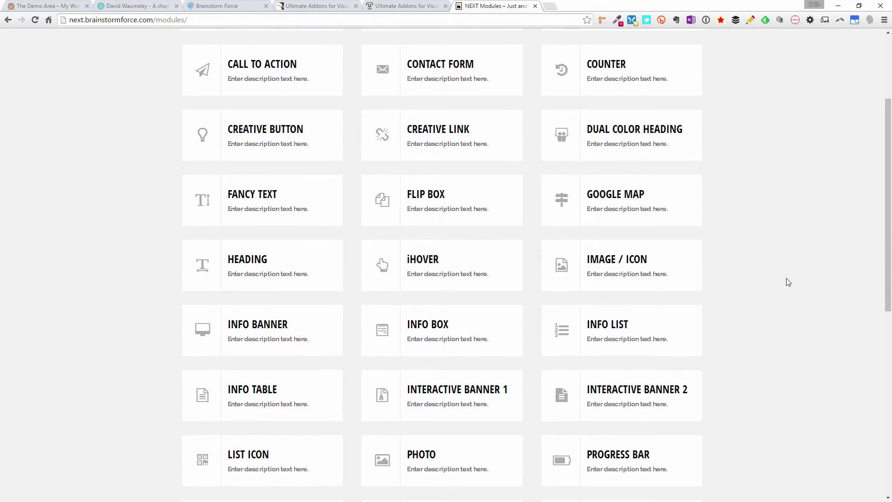
scroll(785, 275, down, 2)
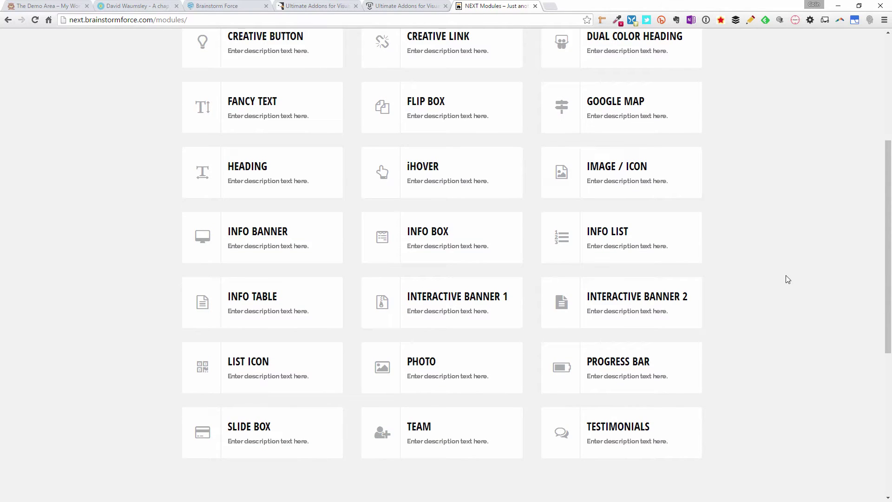
scroll(785, 276, down, 2)
scroll(786, 275, up, 2)
scroll(786, 274, up, 4)
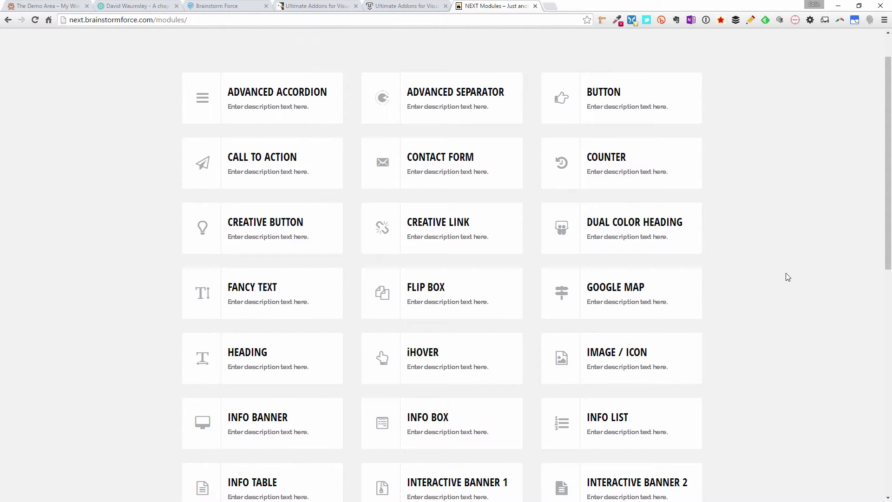
Launch the Flip Box module's demo and examine the flipping cards under Our Work Process
mouse_move(450, 313)
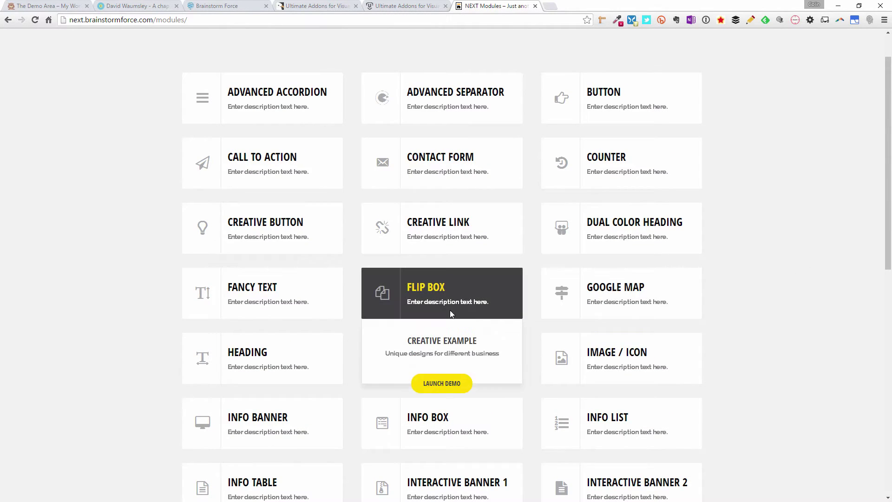
click(433, 383)
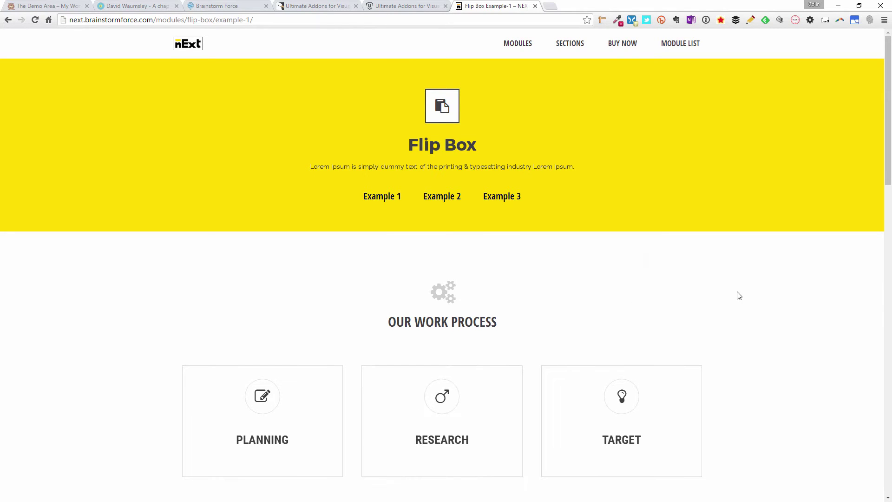
scroll(739, 296, down, 3)
mouse_move(679, 293)
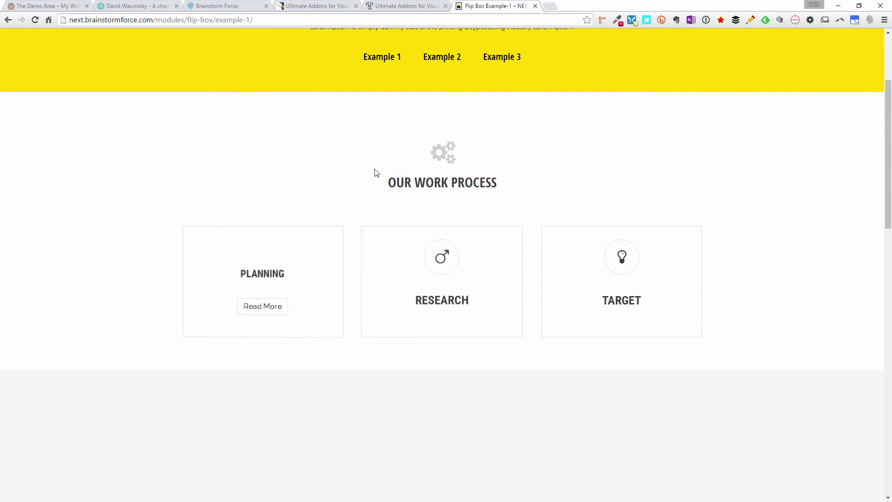
Open Flip Box Example 3 and examine its flip boxes from Best Online Store down to Get in Touch
click(503, 56)
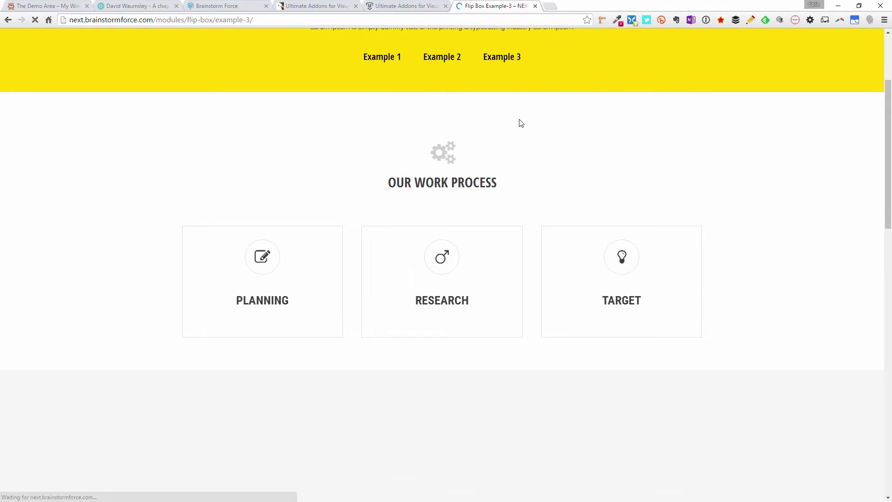
scroll(636, 259, down, 4)
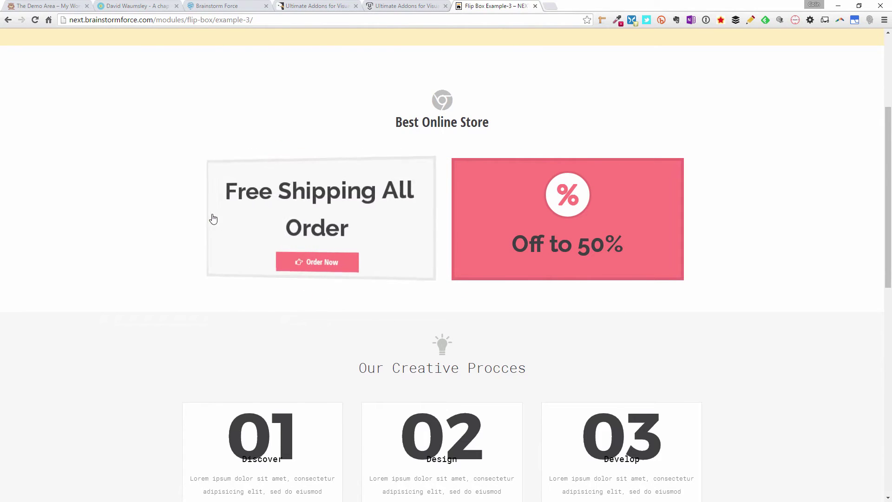
scroll(193, 325, down, 3)
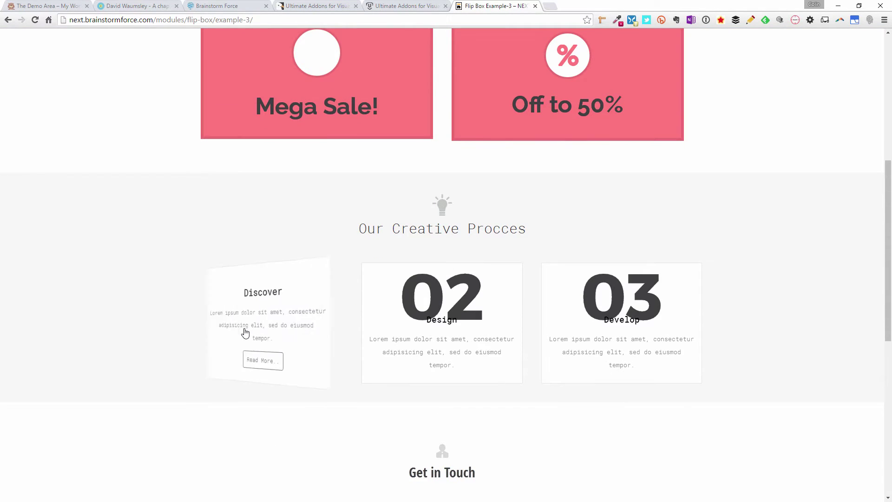
scroll(183, 325, down, 3)
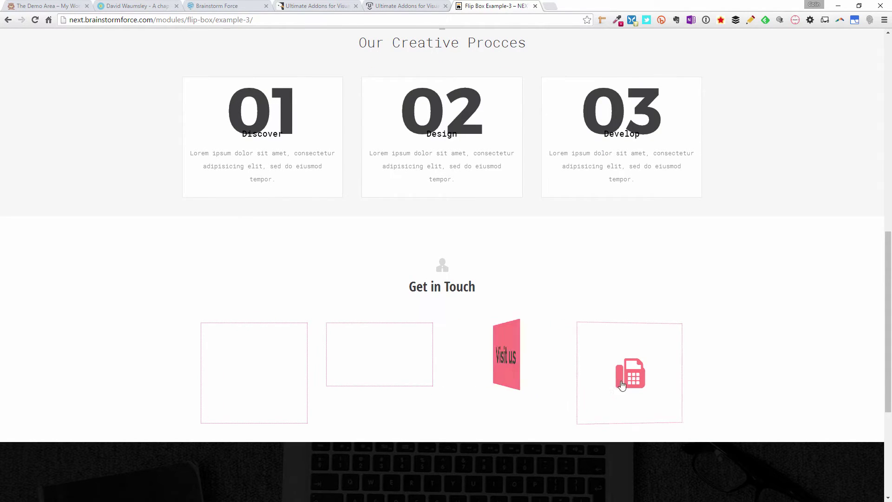
scroll(737, 323, up, 6)
scroll(728, 296, up, 5)
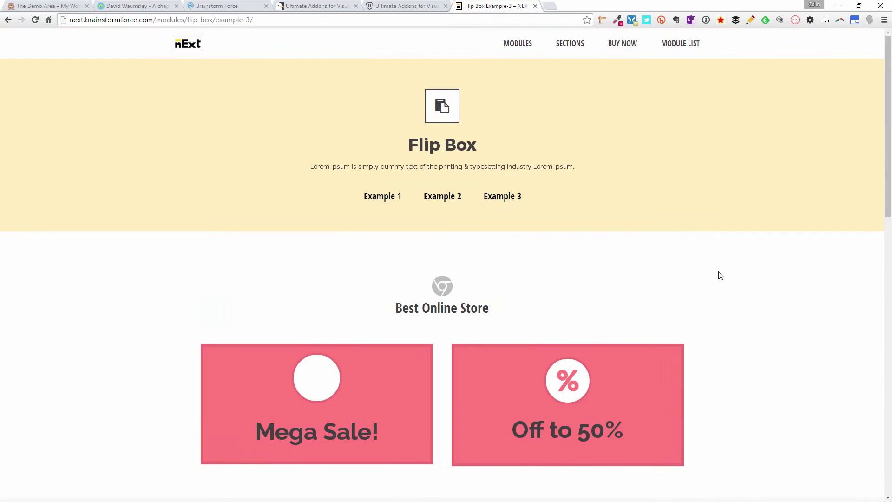
Return to the modules list, launch the Advanced Separator demo and view its Line and Line with Icon examples
click(517, 45)
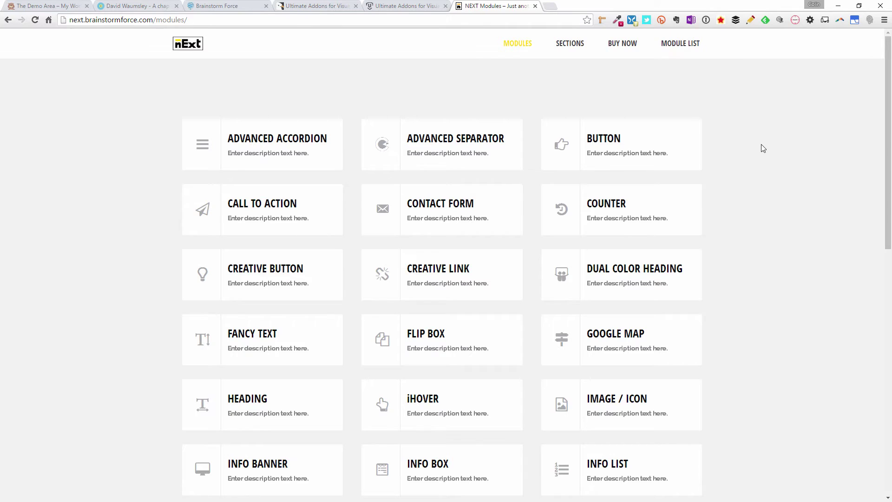
click(444, 236)
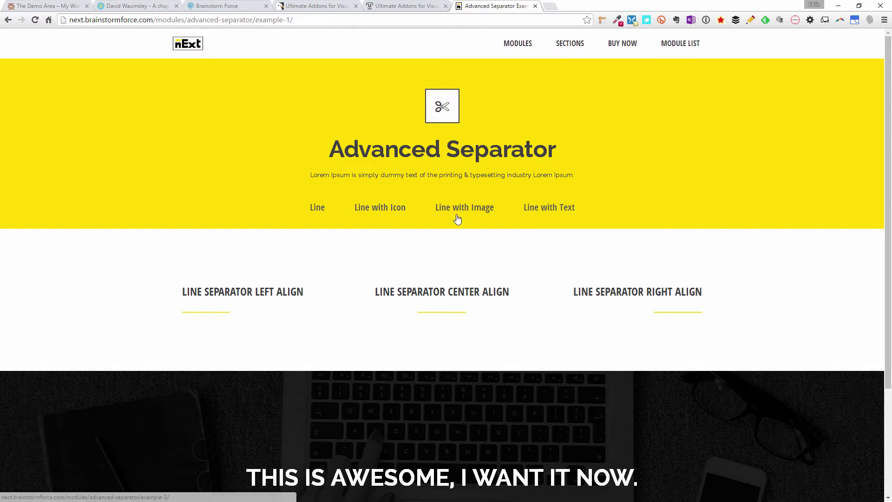
scroll(469, 214, down, 3)
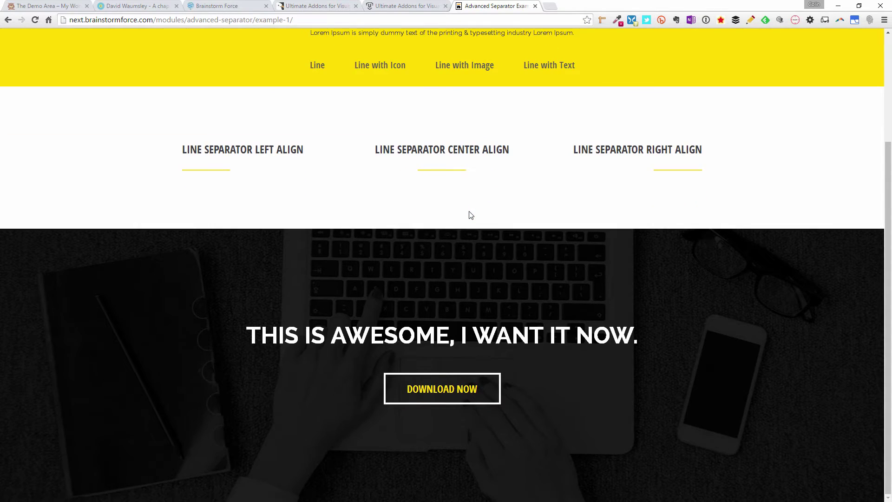
scroll(469, 216, up, 3)
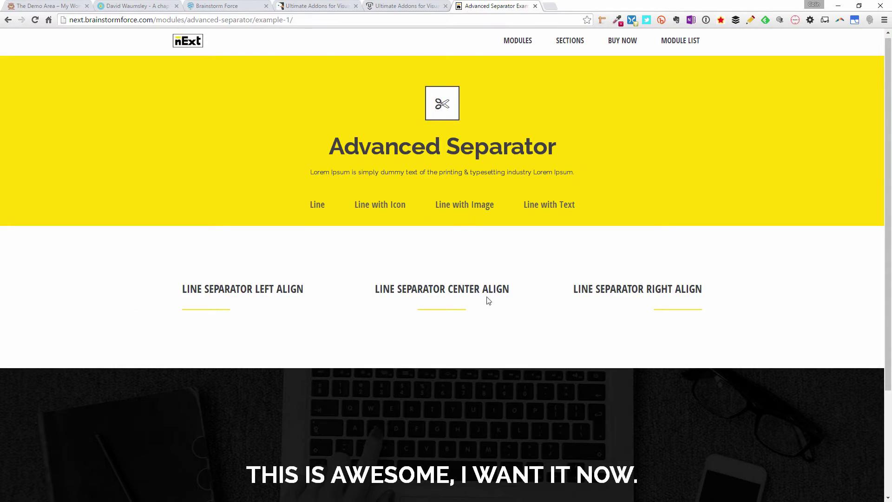
click(385, 207)
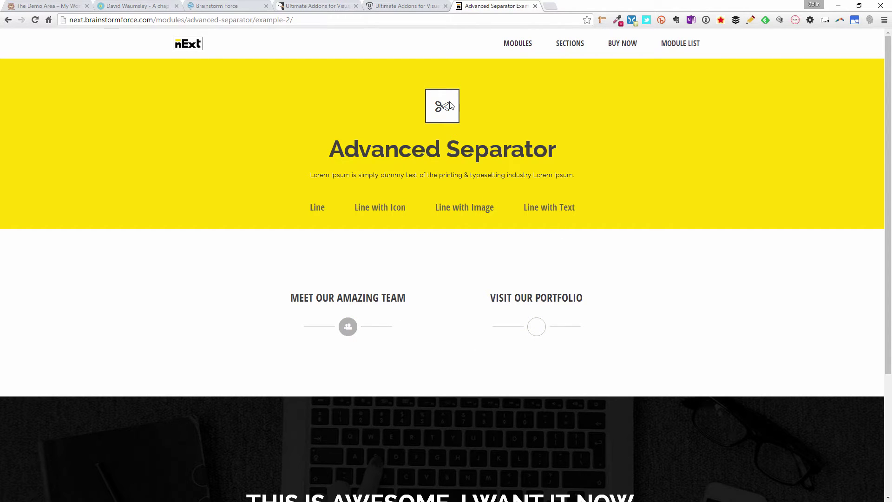
Open the NEXT Sections page and look through the full gallery of section templates, from headings and logos to counters and testimonials
click(519, 51)
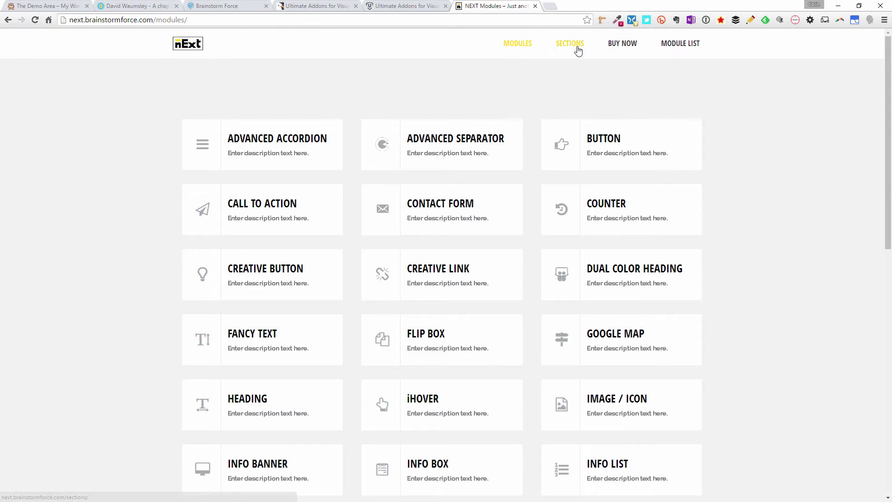
click(579, 51)
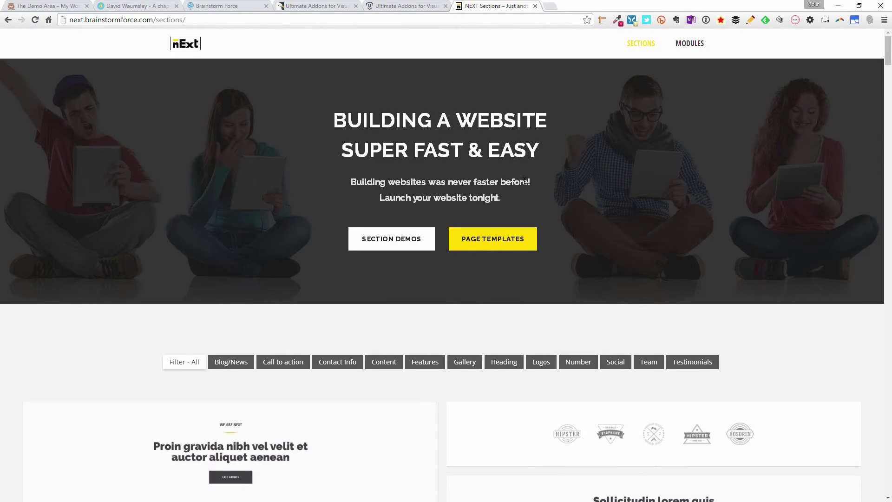
scroll(524, 184, down, 7)
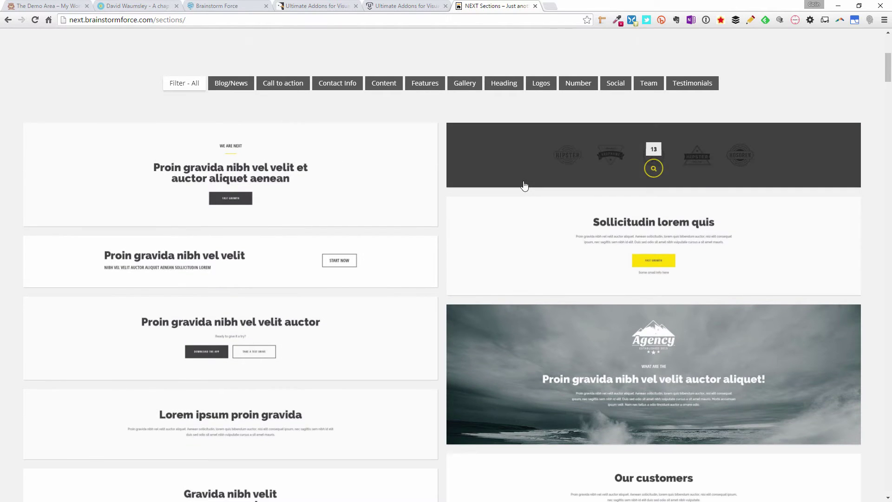
scroll(514, 281, down, 1)
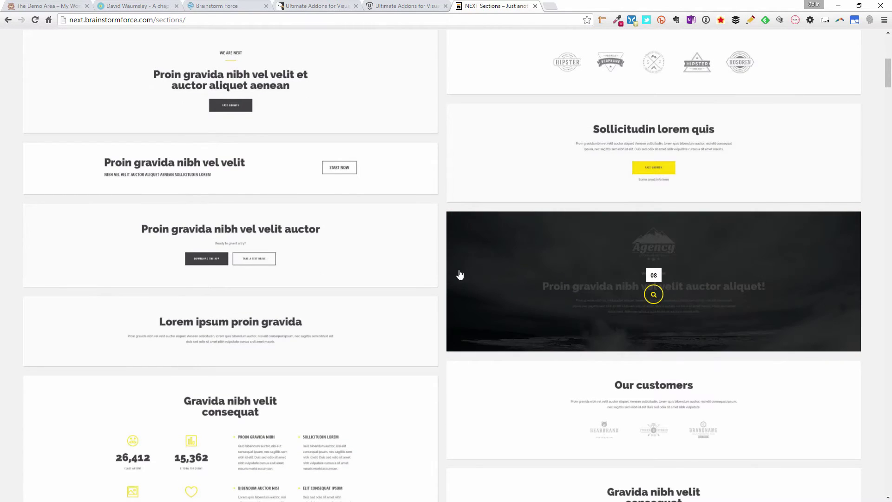
scroll(453, 275, down, 3)
scroll(451, 275, down, 14)
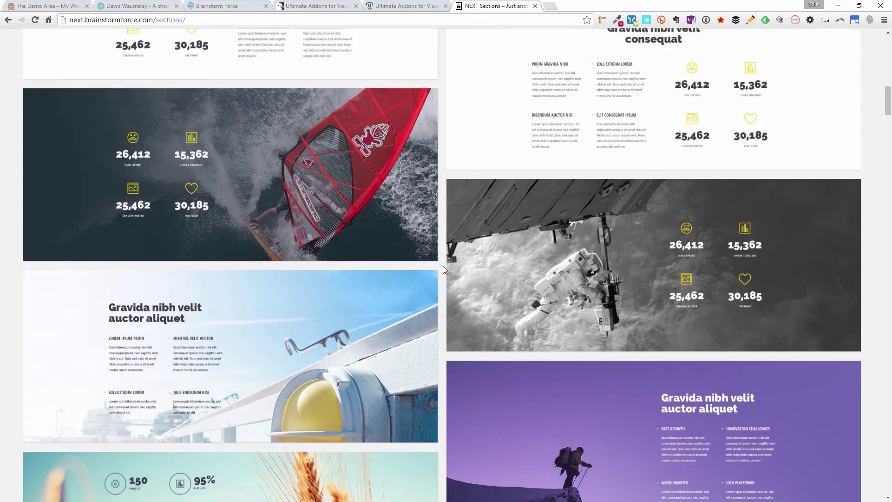
scroll(441, 268, down, 12)
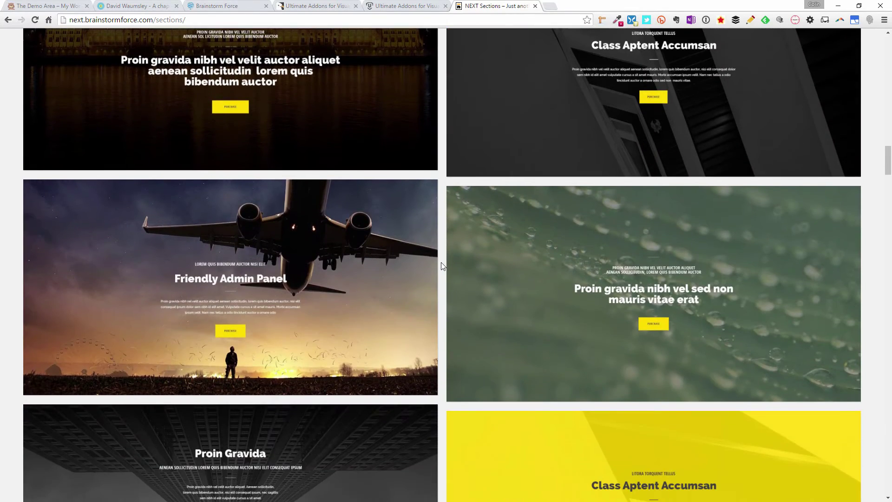
scroll(441, 266, down, 10)
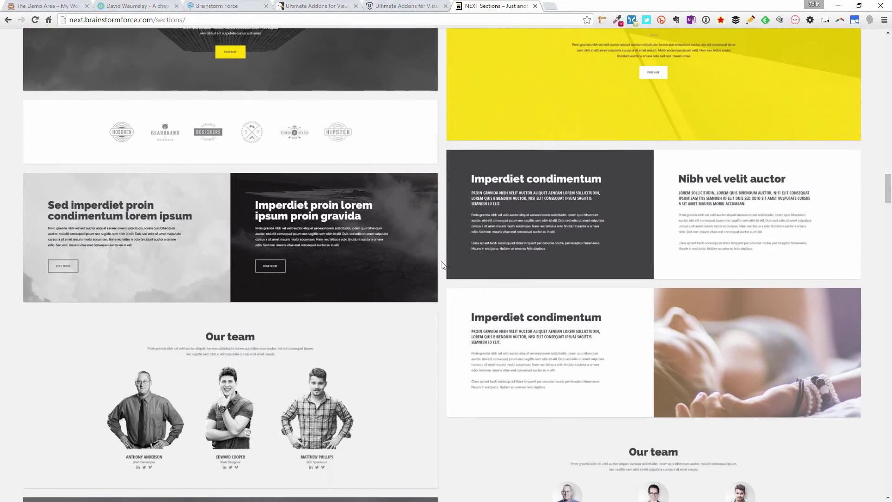
scroll(442, 266, down, 16)
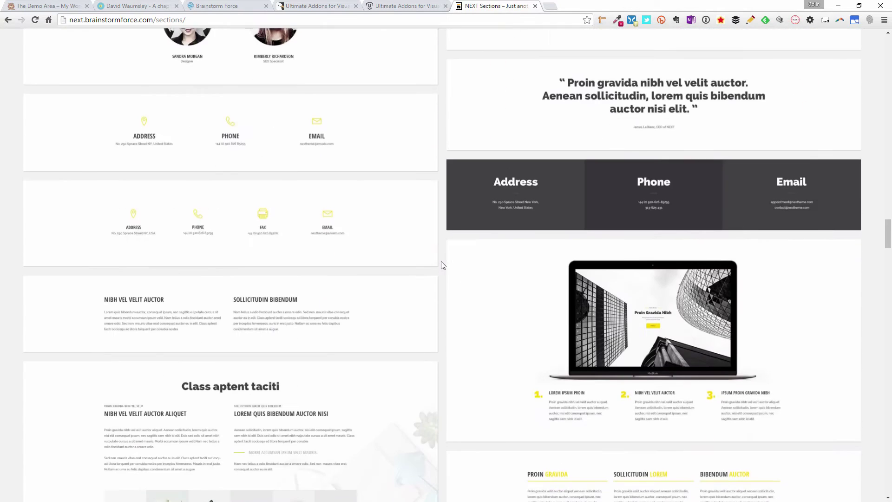
scroll(444, 265, down, 7)
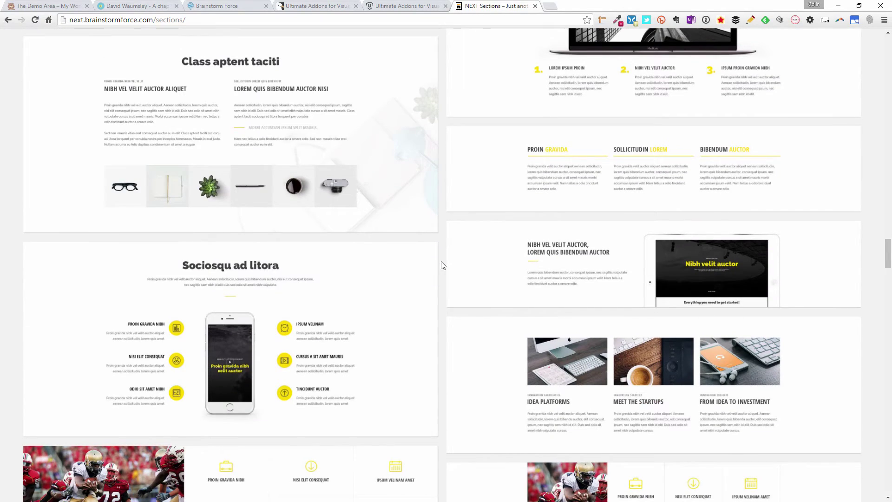
scroll(442, 265, down, 18)
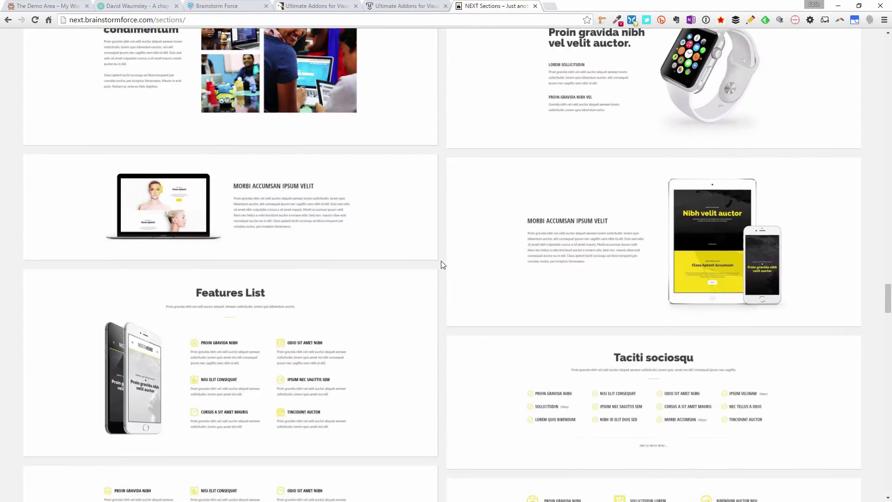
scroll(442, 263, down, 20)
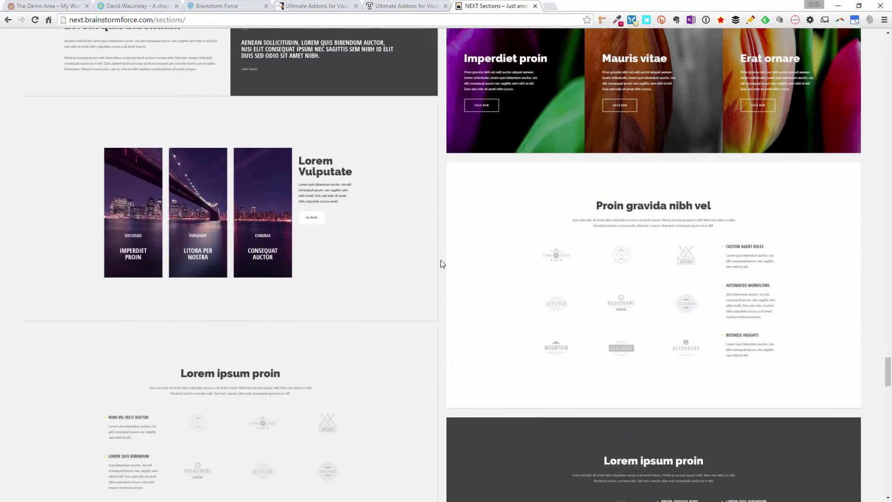
scroll(443, 264, up, 1)
scroll(441, 264, up, 2)
scroll(437, 269, down, 14)
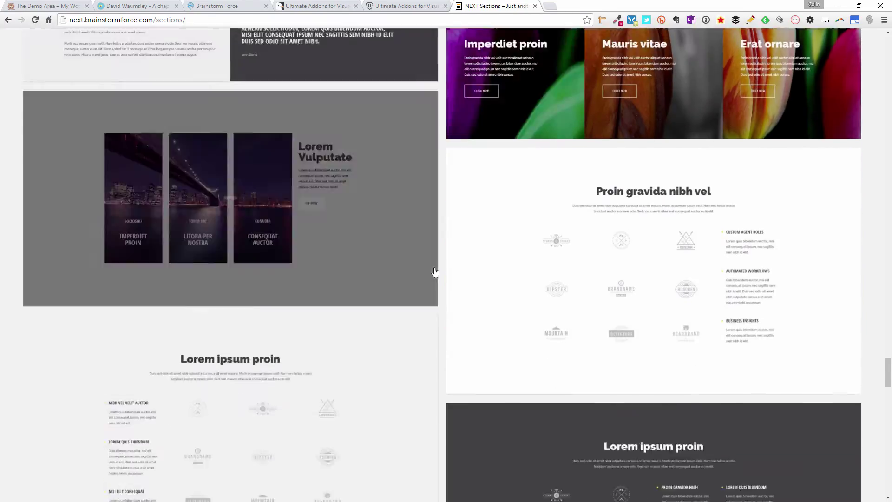
scroll(434, 267, down, 20)
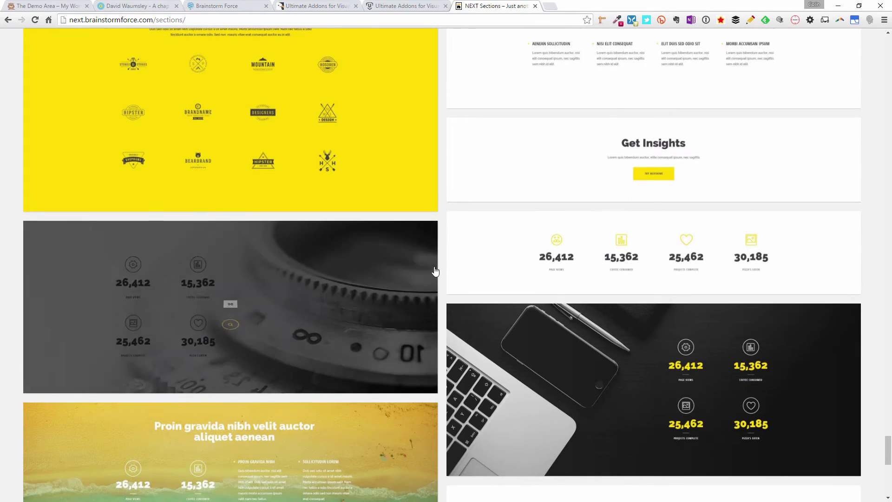
scroll(434, 269, down, 4)
scroll(435, 270, up, 8)
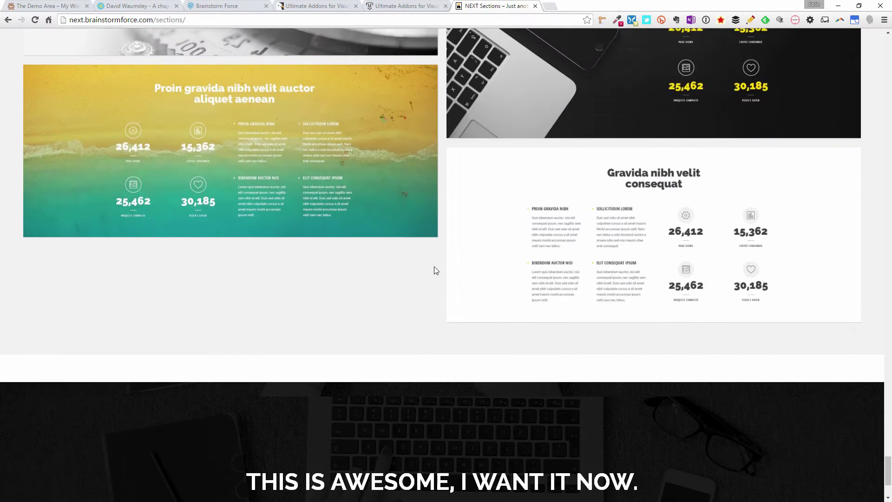
scroll(436, 268, up, 20)
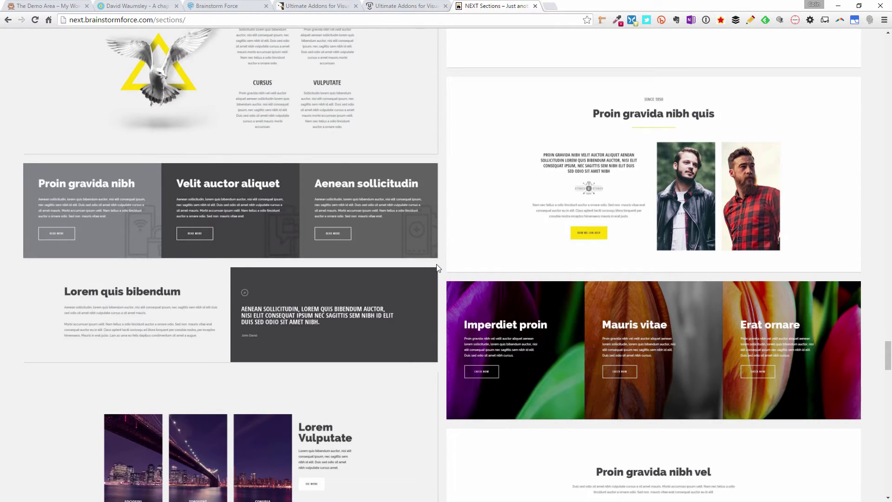
scroll(438, 268, up, 20)
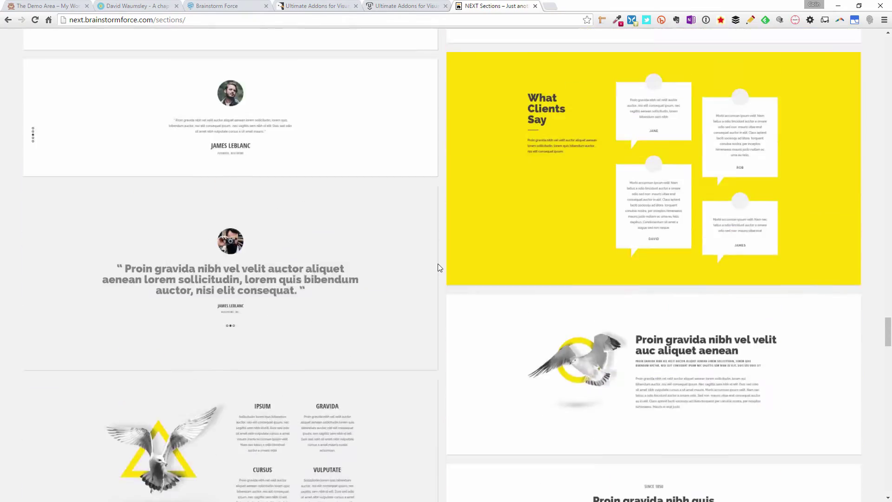
scroll(439, 267, up, 20)
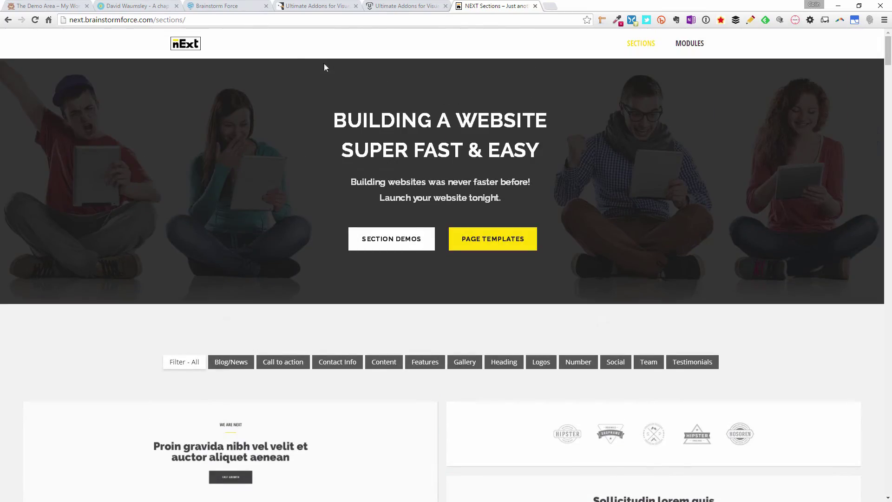
Switch to the Demo Area site and open its home page in Page Builder, going to the Services section
click(56, 7)
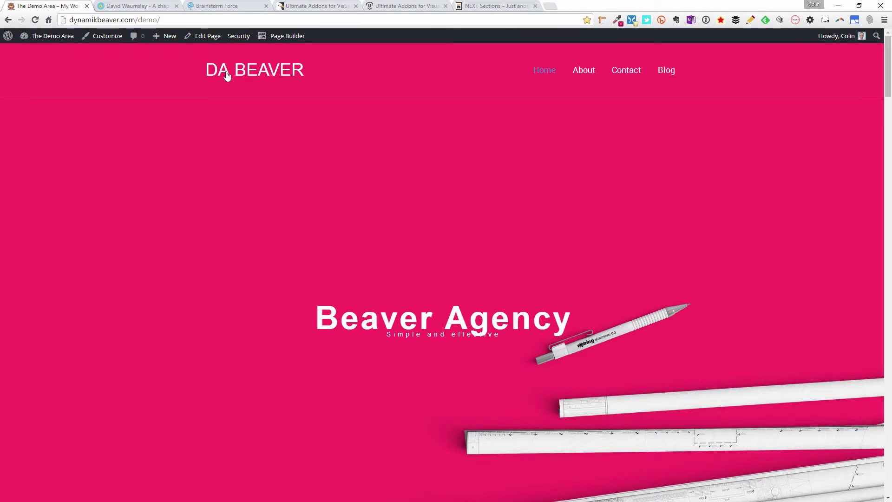
click(287, 37)
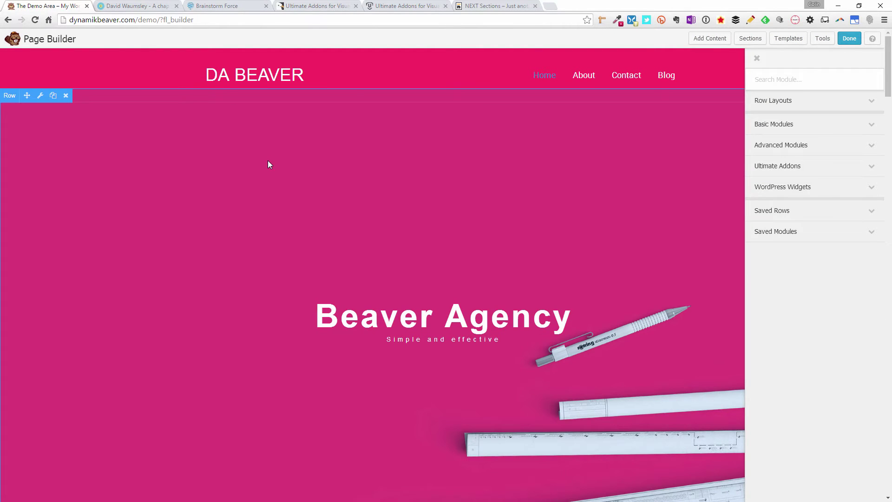
scroll(267, 163, down, 3)
scroll(268, 175, down, 3)
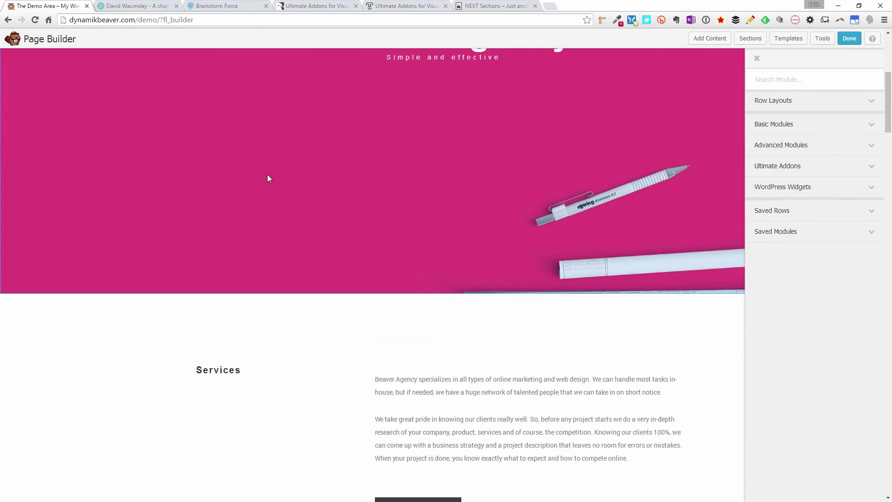
scroll(268, 178, down, 2)
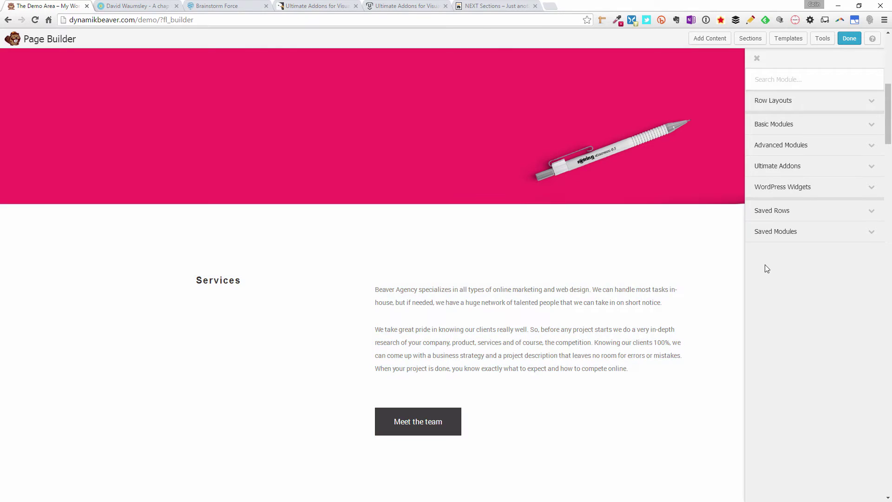
Add an Advanced Separator module from Ultimate Addons between the pink hero row and Services, keeping its settings dialog clear of the page content
click(794, 172)
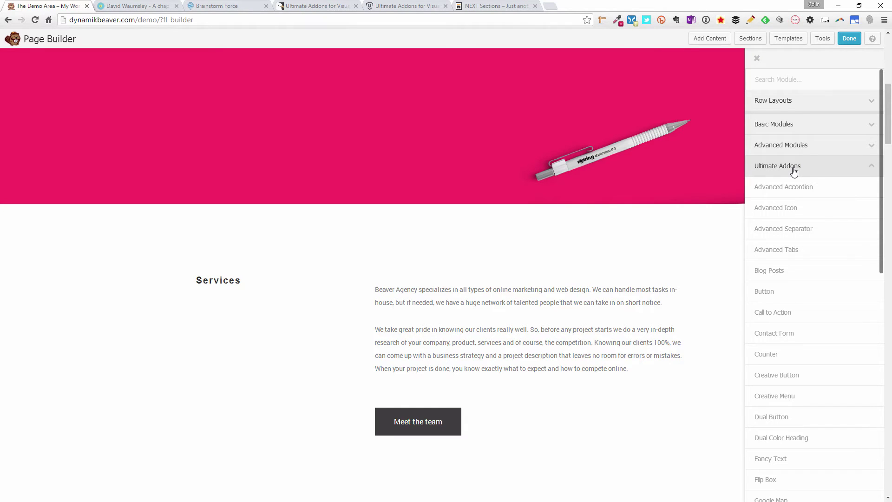
scroll(792, 181, down, 5)
scroll(791, 190, up, 3)
scroll(791, 189, down, 1)
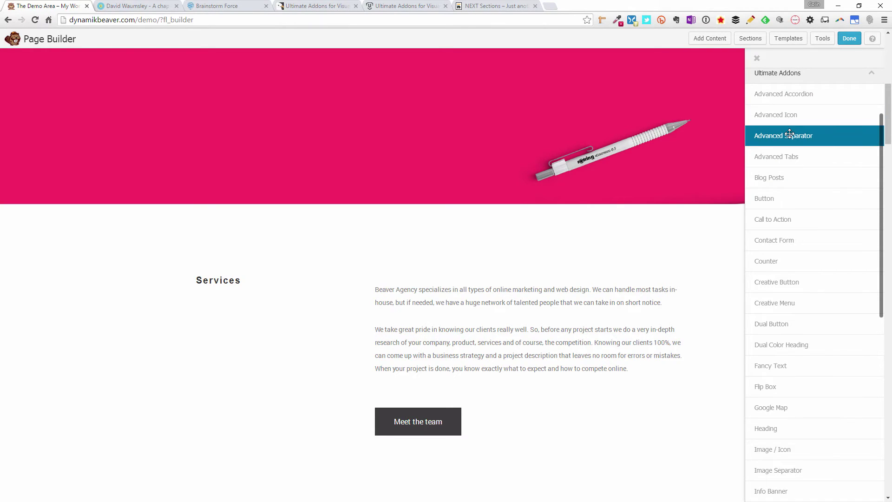
drag(790, 134, 518, 214)
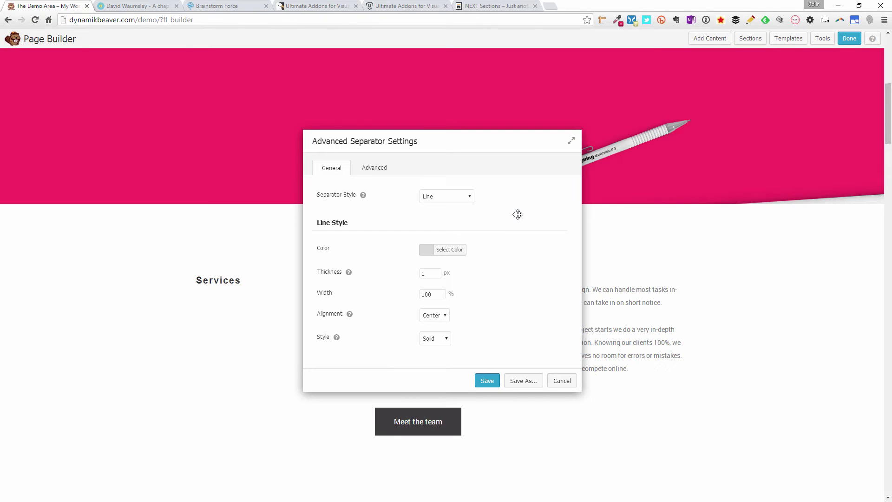
drag(478, 141, 774, 79)
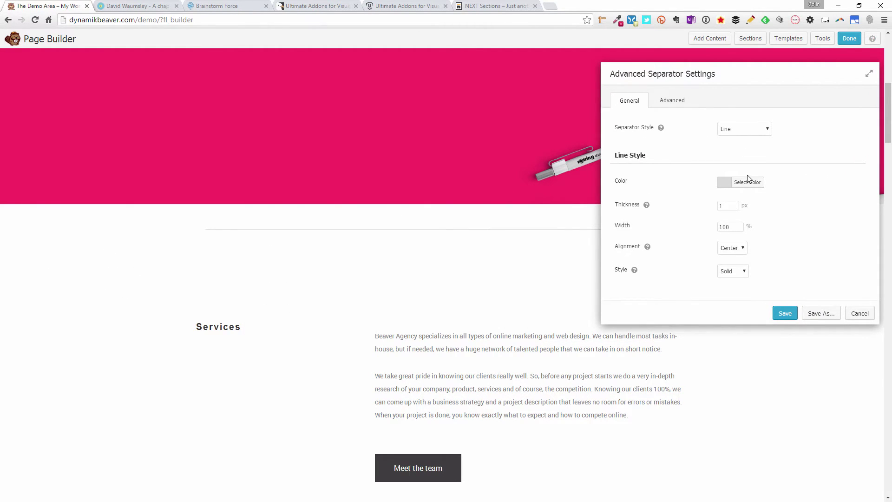
Set the separator style to Line With Text and its title tag to H2
click(761, 132)
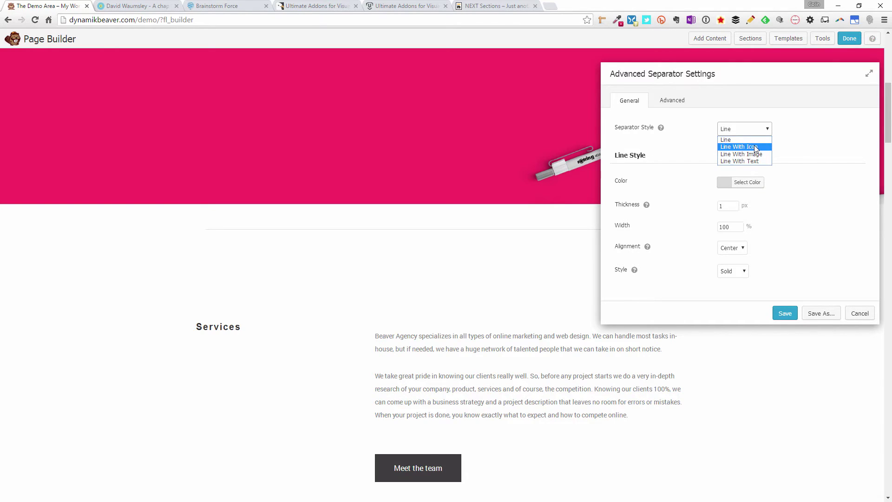
click(751, 161)
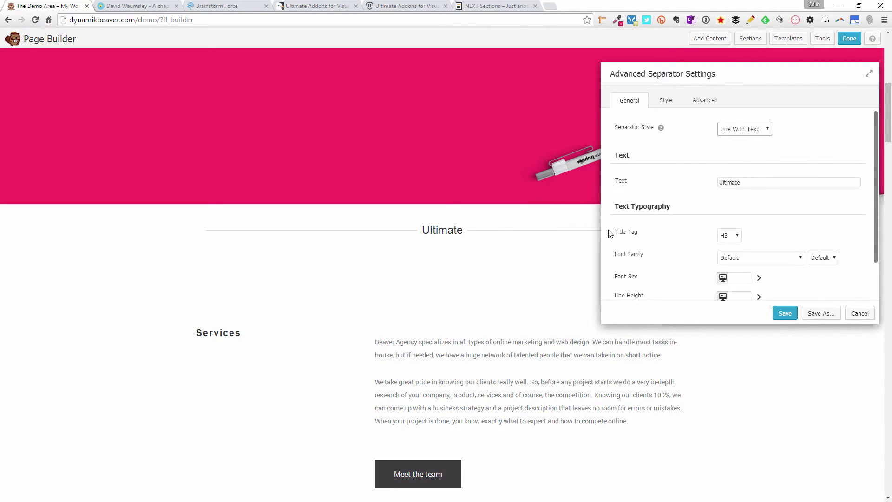
scroll(707, 185, down, 1)
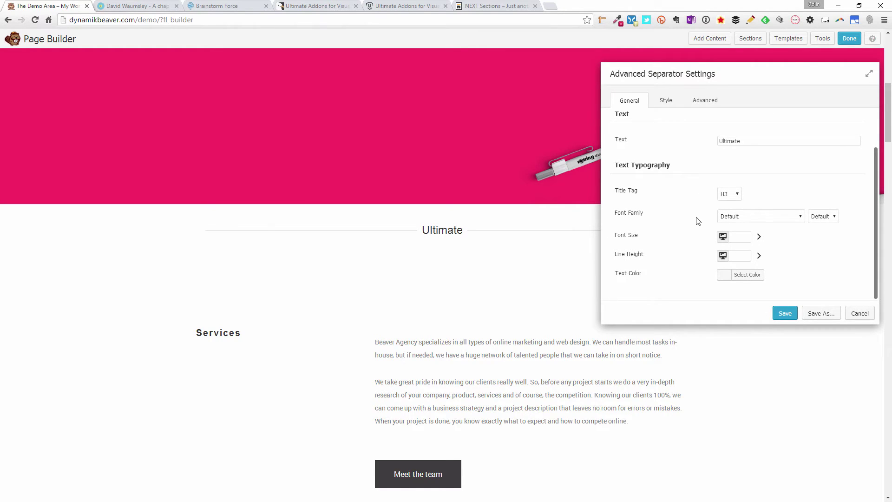
click(733, 194)
click(726, 213)
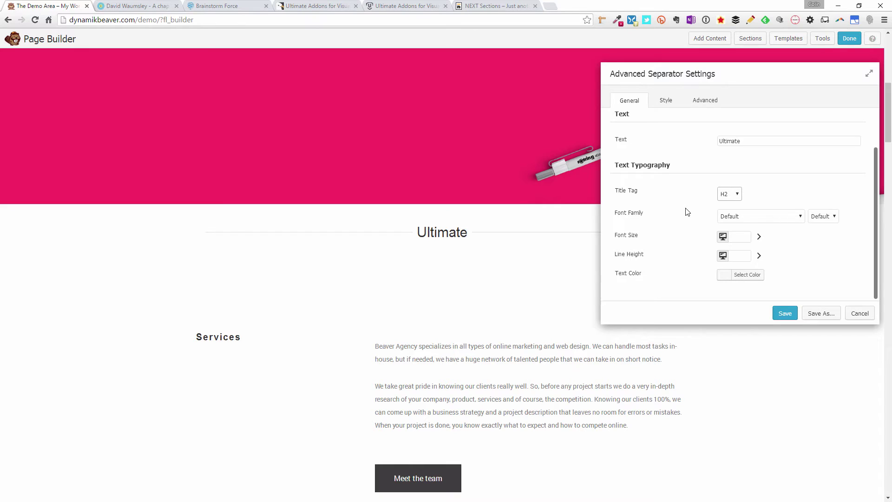
Look through the separator's font family options and reveal the tablet and phone font size fields
click(771, 218)
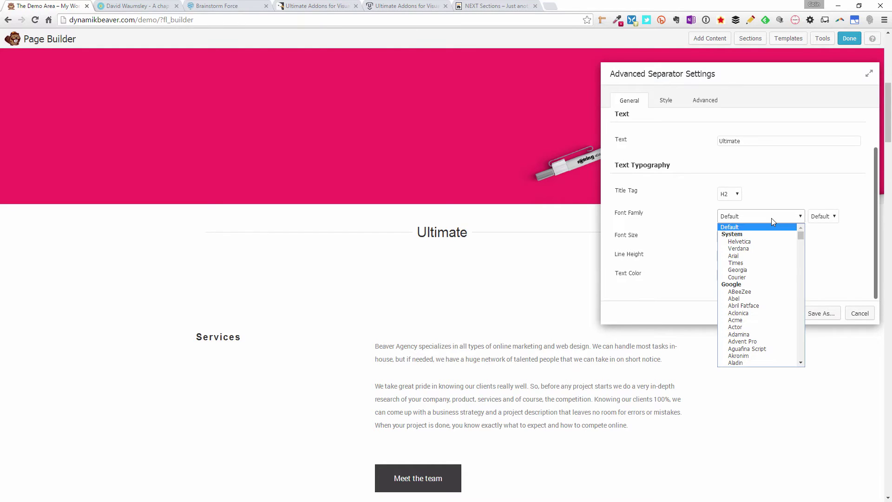
scroll(793, 290, down, 5)
scroll(794, 290, up, 5)
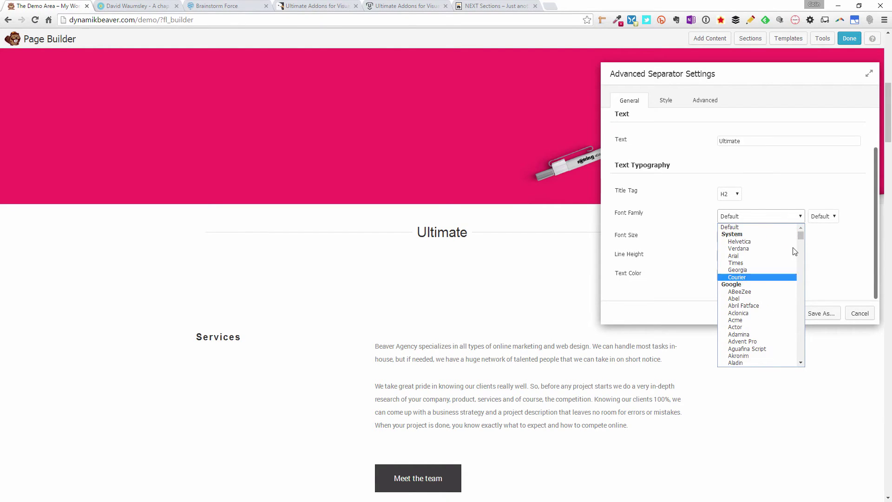
click(791, 192)
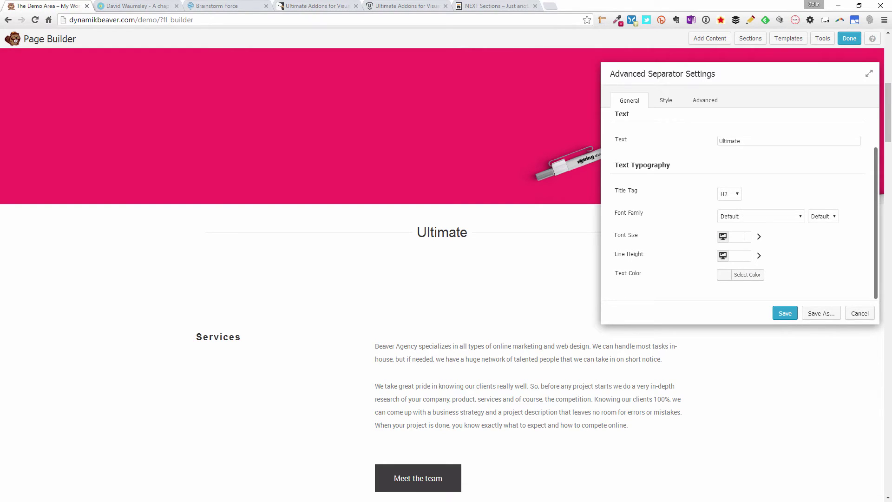
click(759, 239)
Sample the pink of the hero row with the page color picker and apply #f62962 as the separator's text color
click(746, 275)
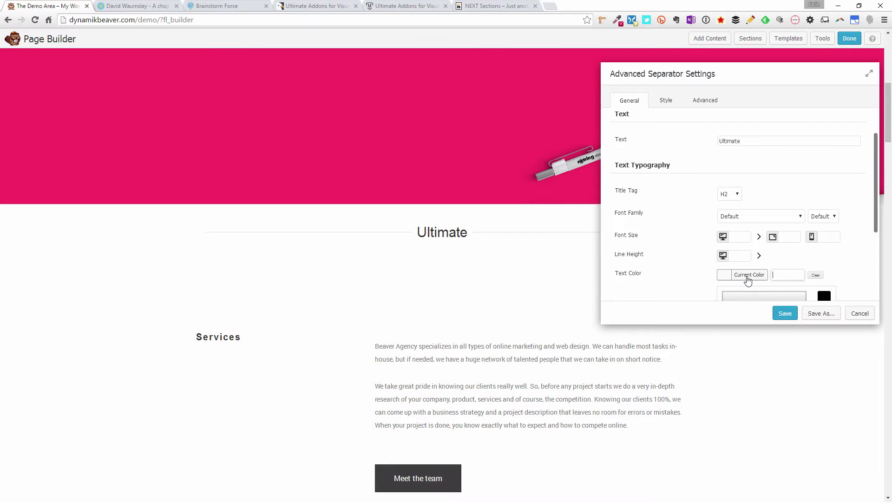
scroll(844, 256, down, 3)
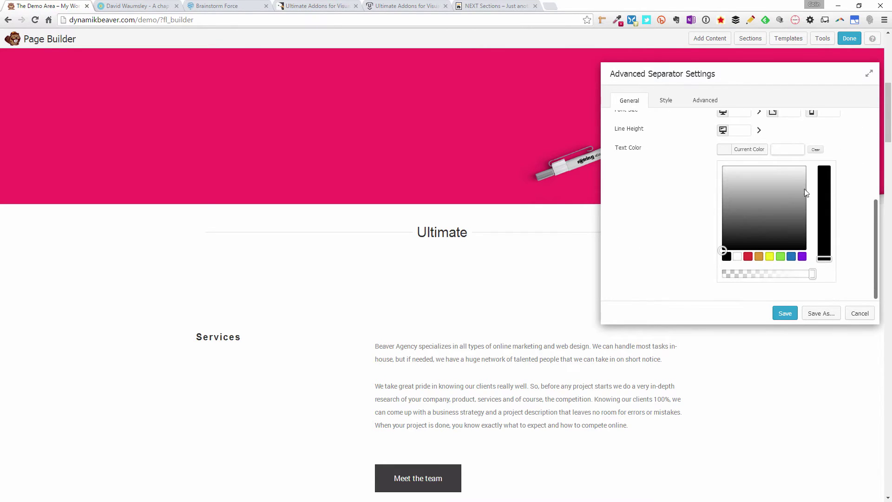
click(618, 20)
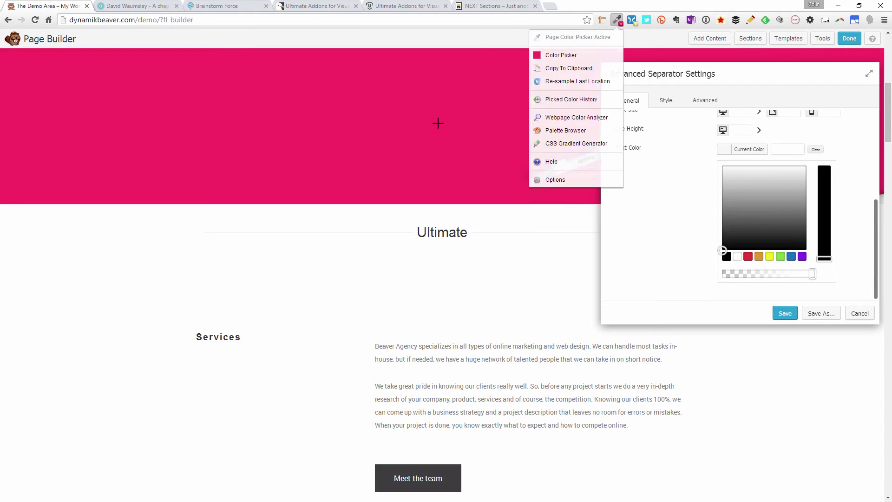
click(576, 36)
click(436, 125)
click(778, 149)
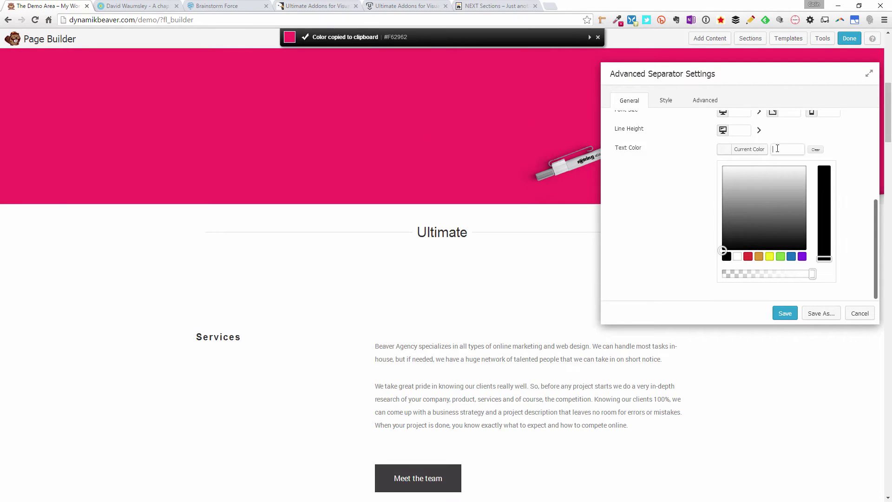
key(ctrl+v)
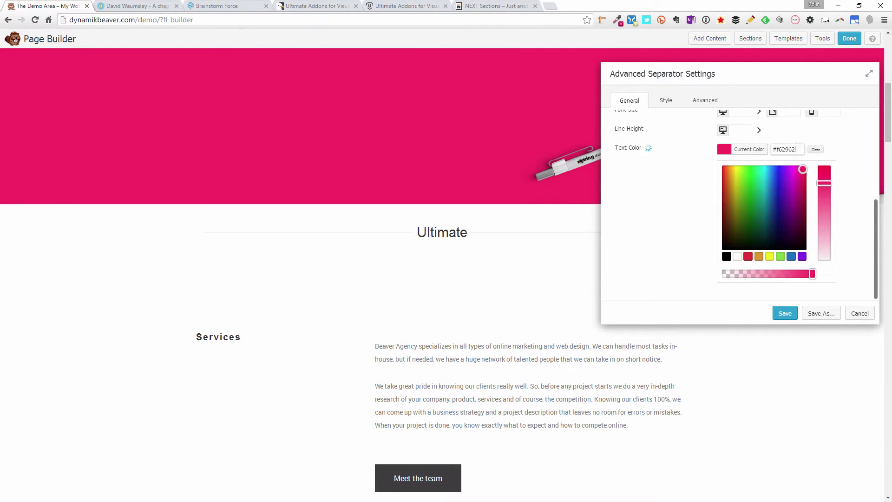
click(852, 136)
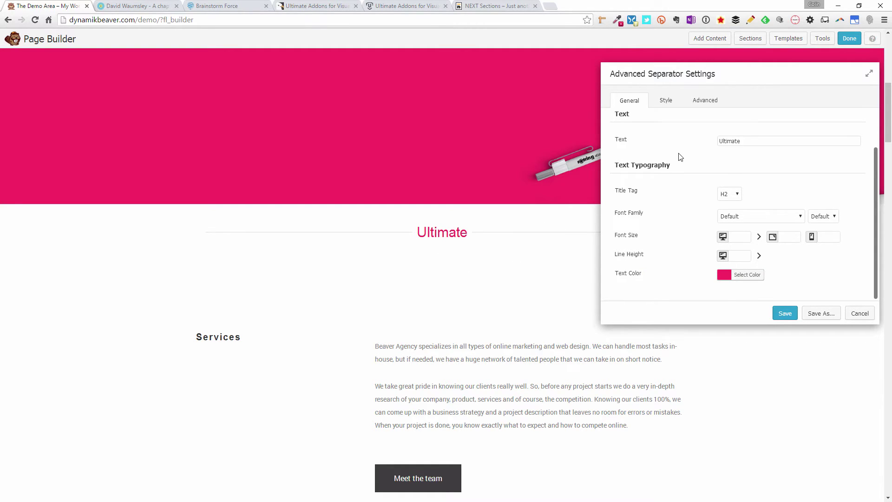
Set the separator line's thickness to 3 px and the text position to 25%
scroll(678, 156, up, 2)
click(665, 103)
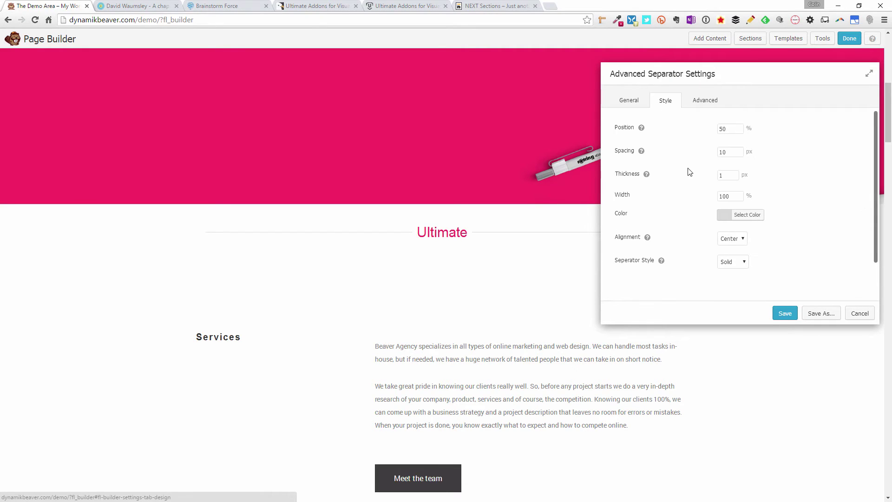
double_click(721, 174)
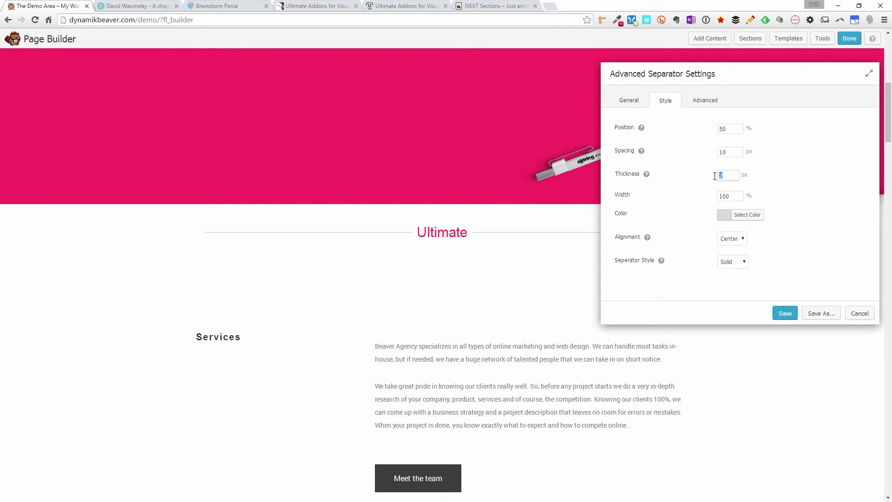
click(795, 163)
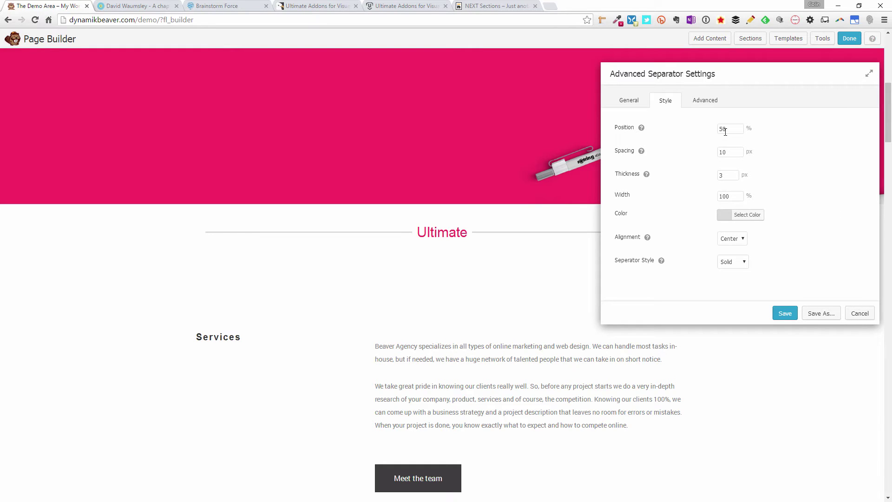
drag(728, 130, 715, 133)
text(25)
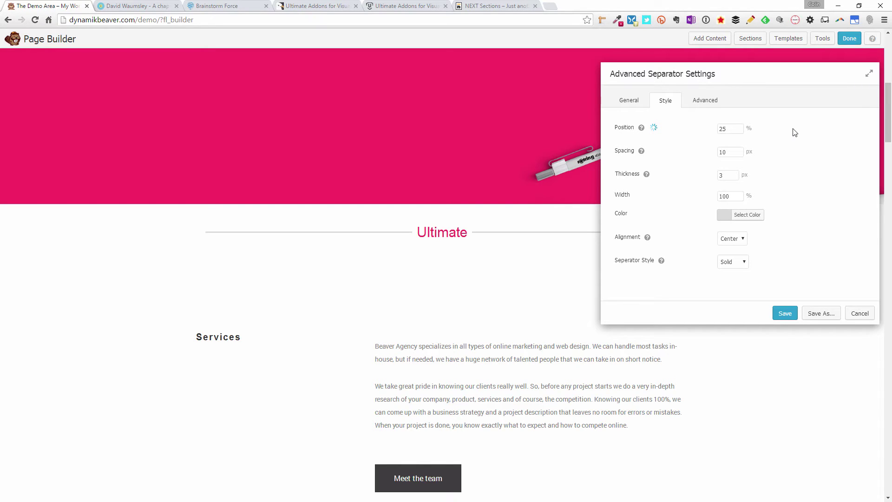
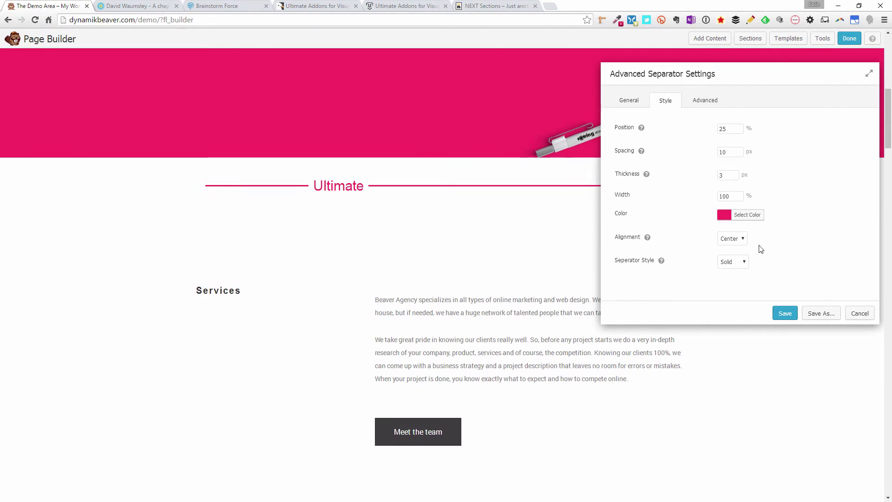
Try the Dashed, Dotted and Double line styles on the separator and set it back to Solid
click(743, 263)
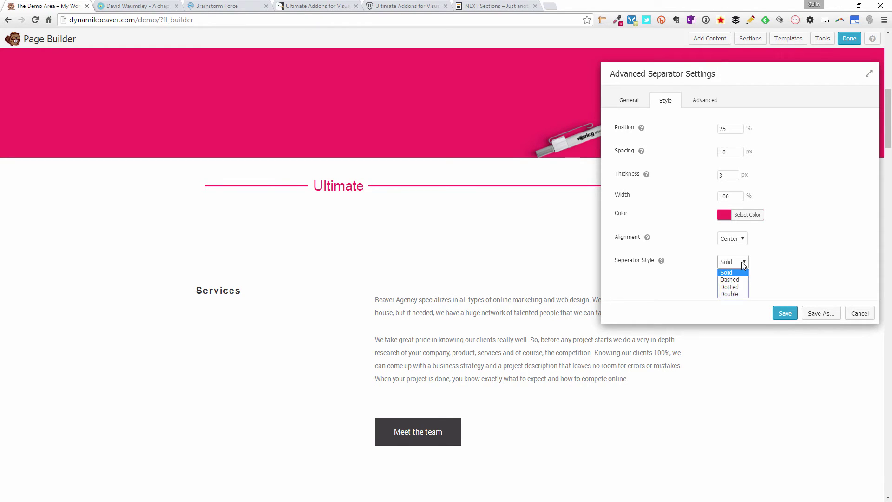
click(737, 281)
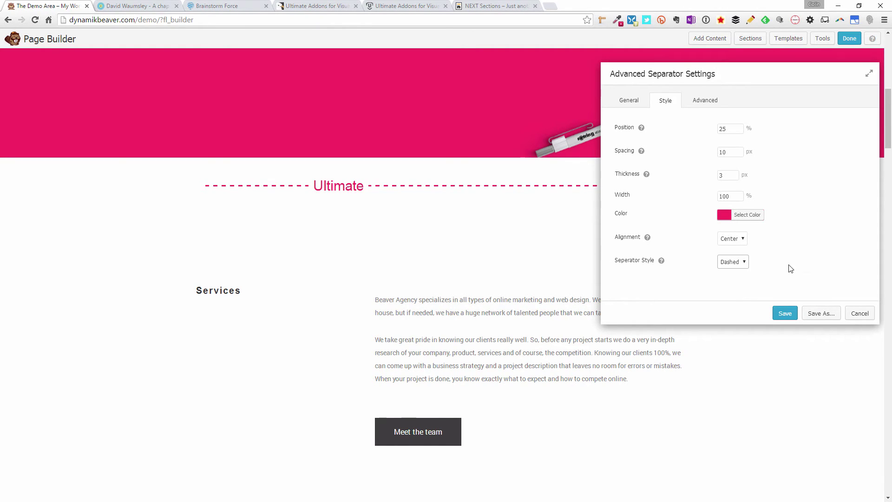
click(741, 263)
click(739, 287)
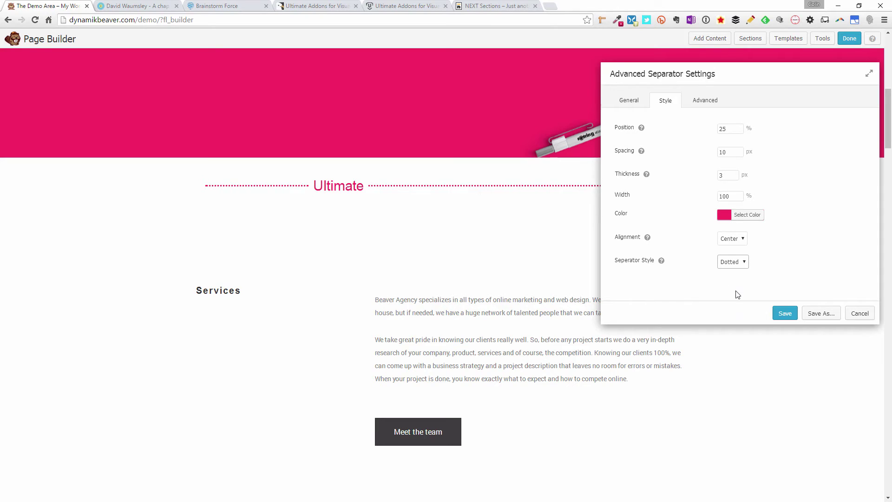
click(739, 263)
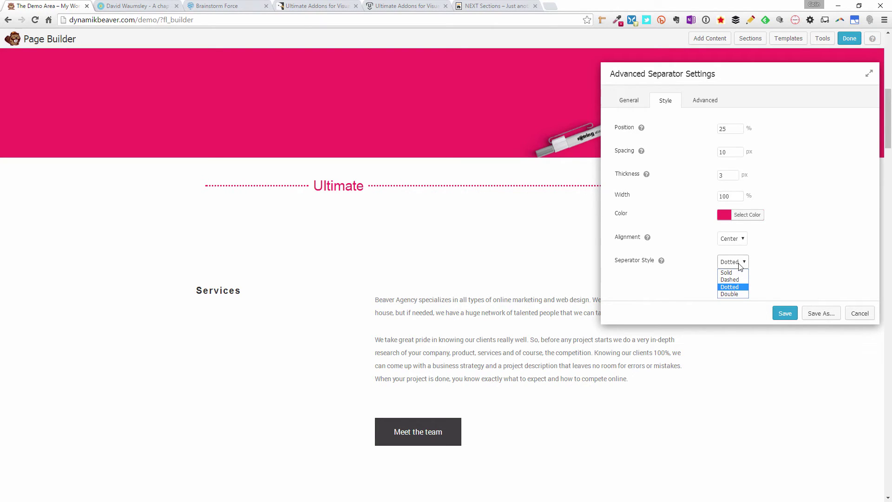
click(767, 289)
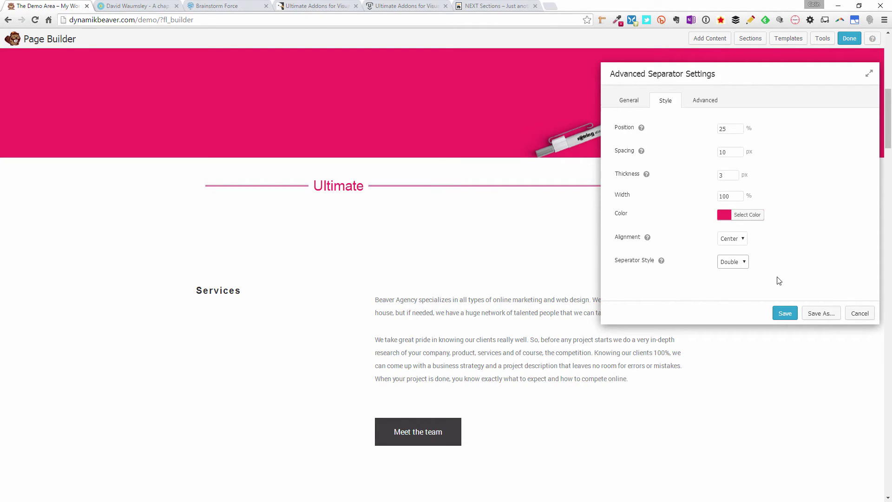
click(743, 263)
click(742, 274)
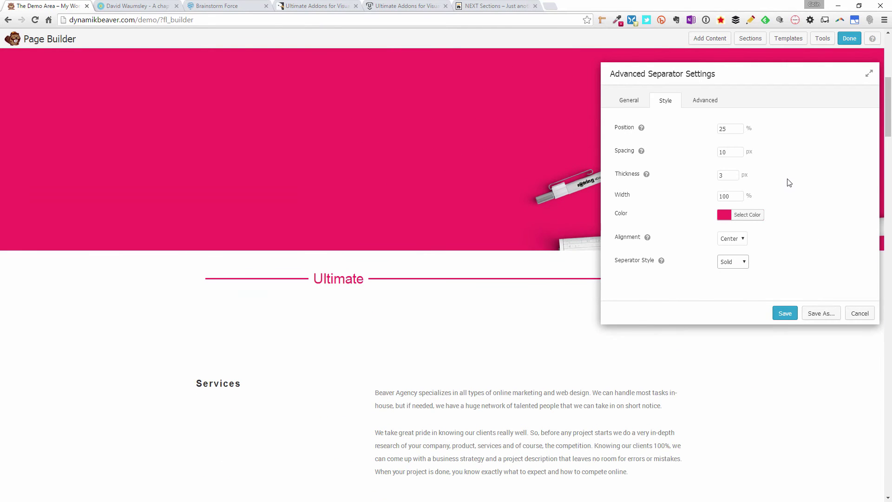
Set the separator's left and right margins to 0 px and save the module settings
click(705, 101)
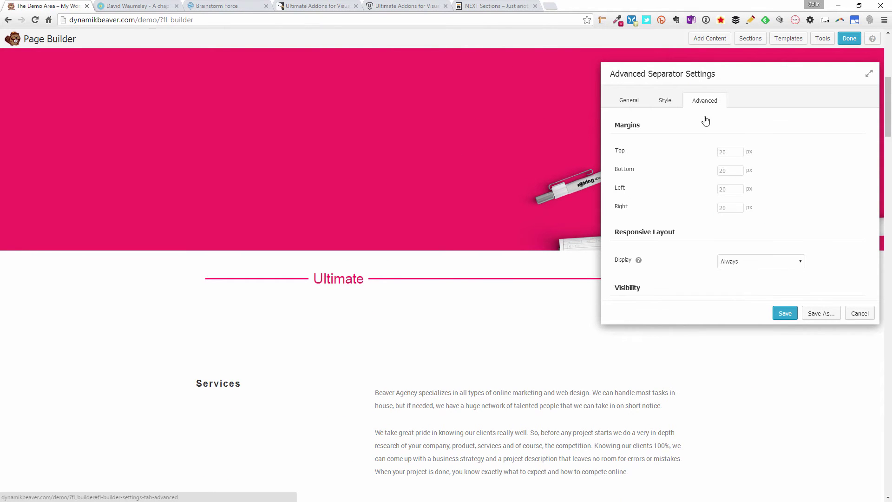
click(724, 190)
text(0)
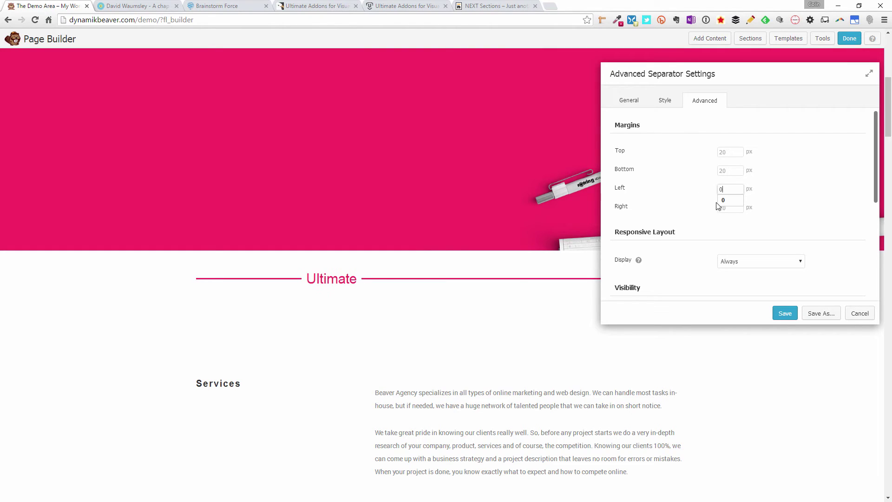
click(738, 207)
text(0)
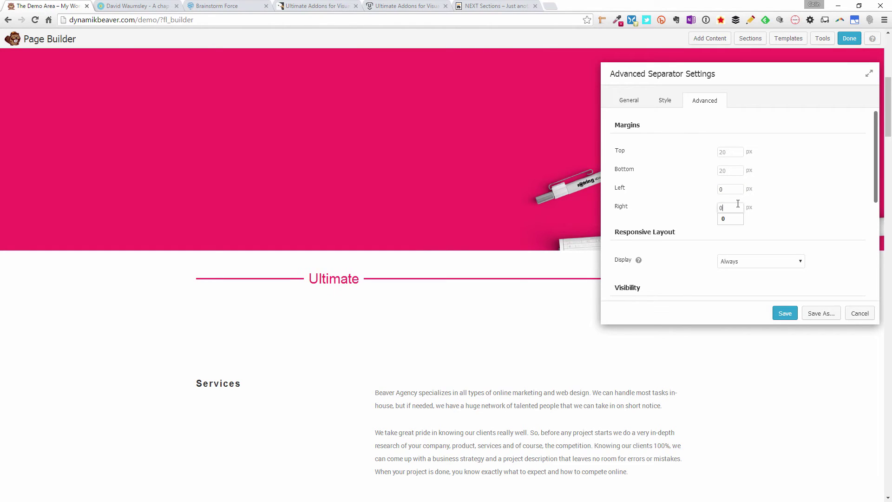
click(785, 312)
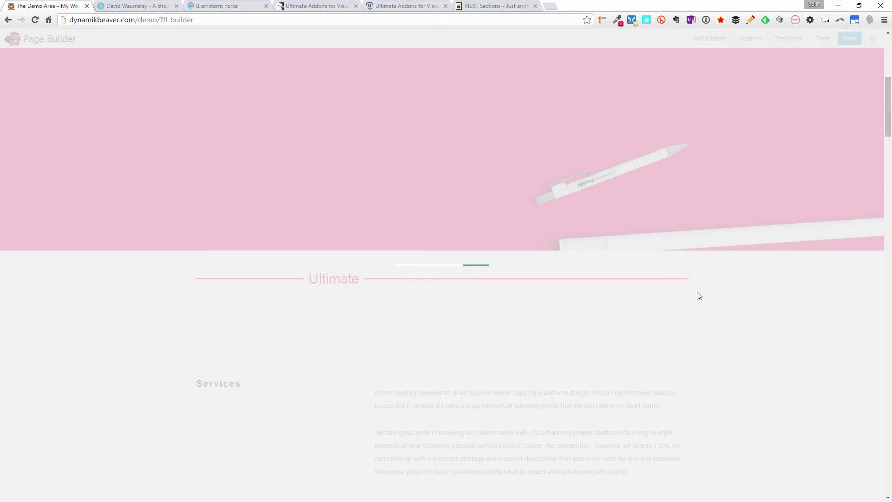
Set both the width and content width of the separator's row to Full Width and save the row settings
mouse_move(251, 287)
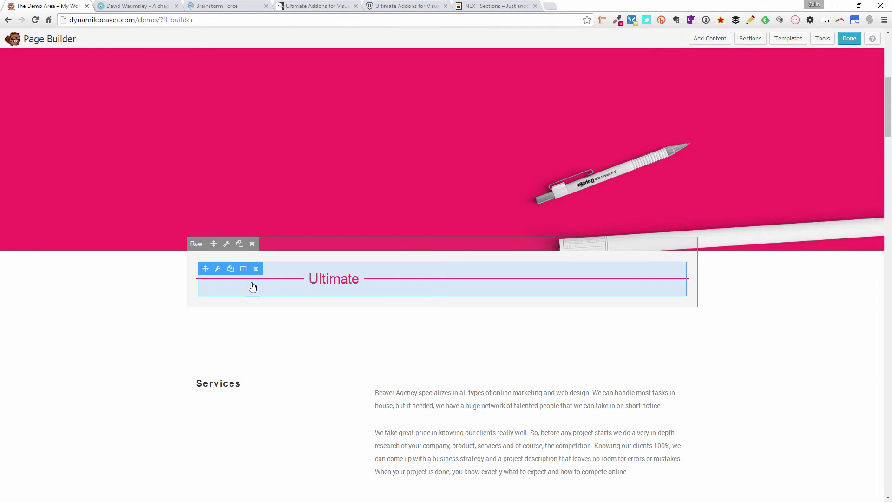
click(227, 246)
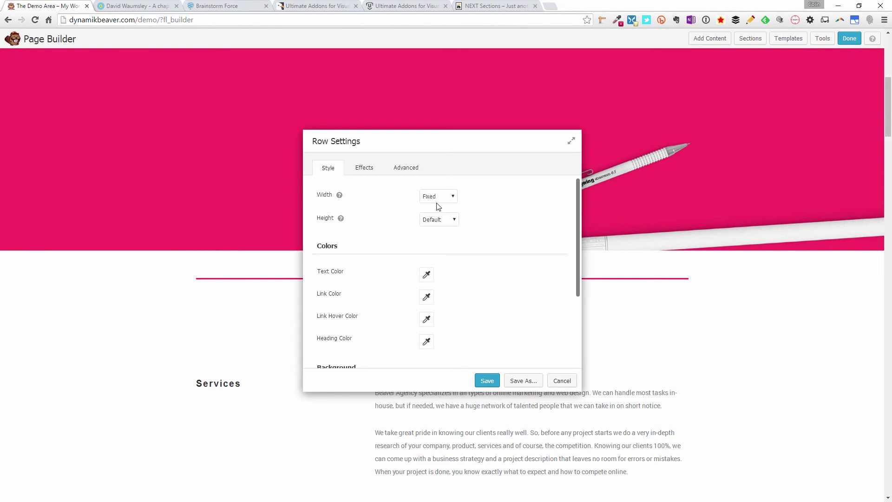
click(438, 199)
click(439, 214)
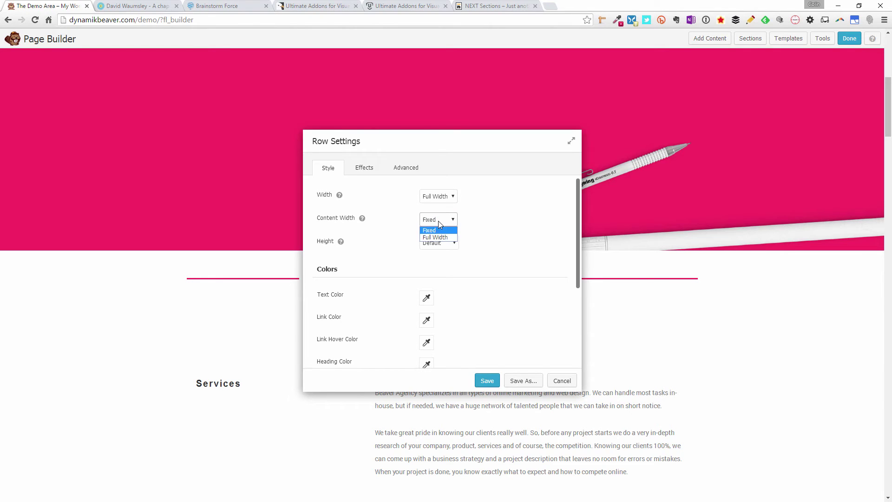
click(435, 237)
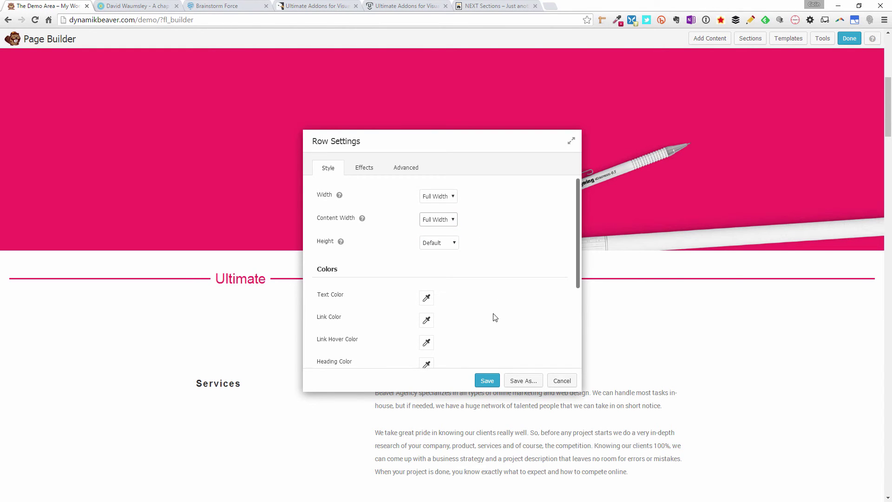
click(486, 380)
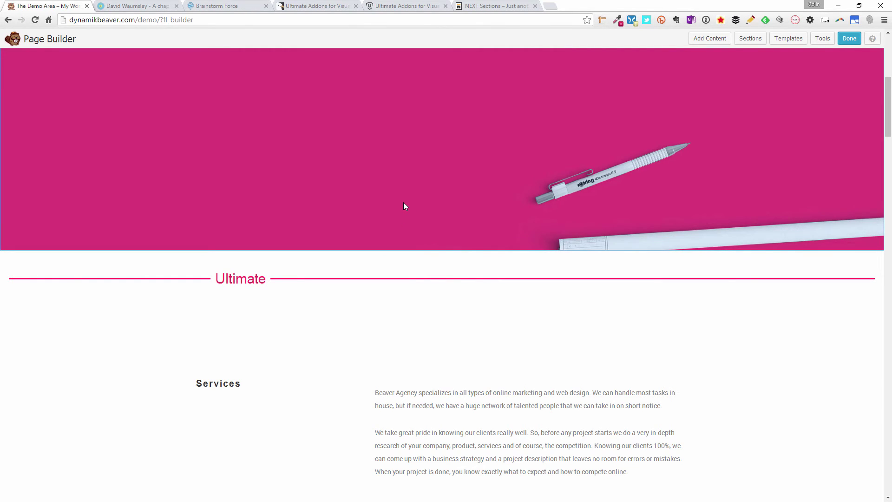
Add a Big Triangle Left row separator to the pink hero row, positioned at the bottom
scroll(404, 206, up, 4)
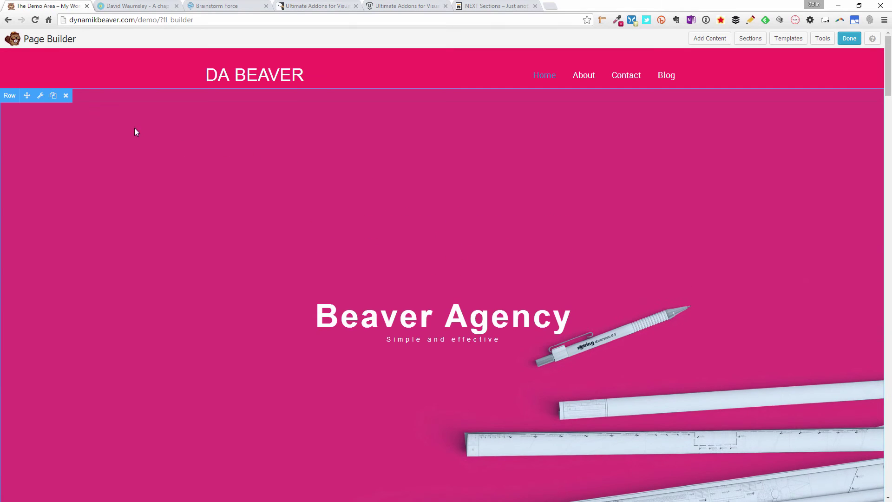
click(40, 95)
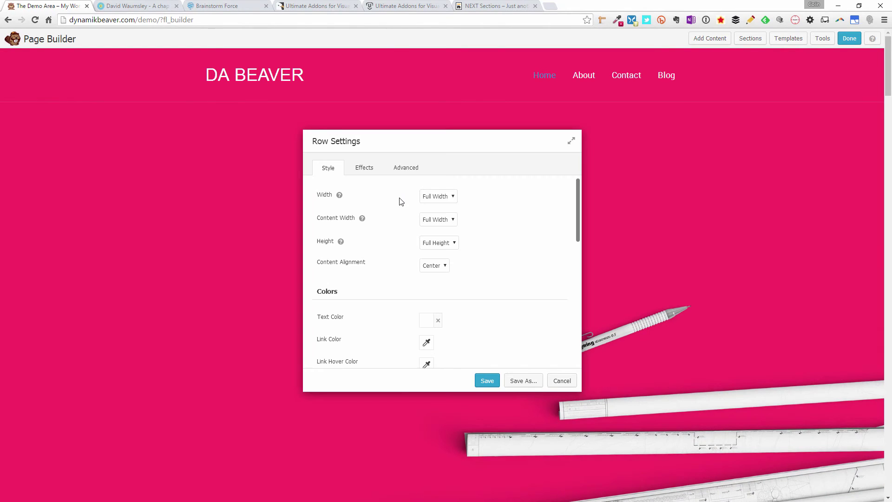
click(361, 168)
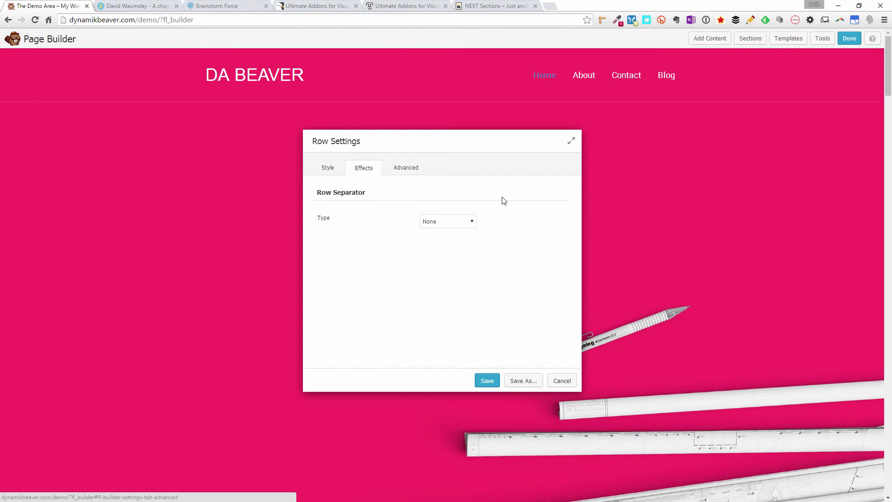
click(466, 222)
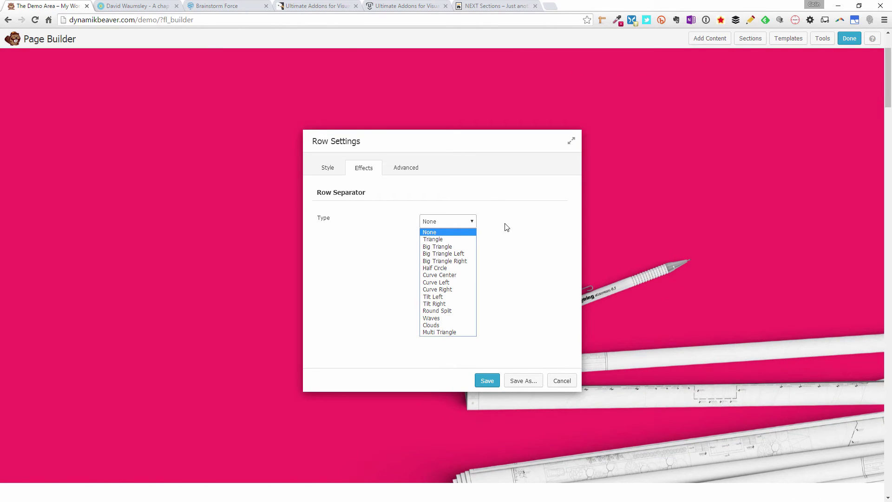
click(452, 254)
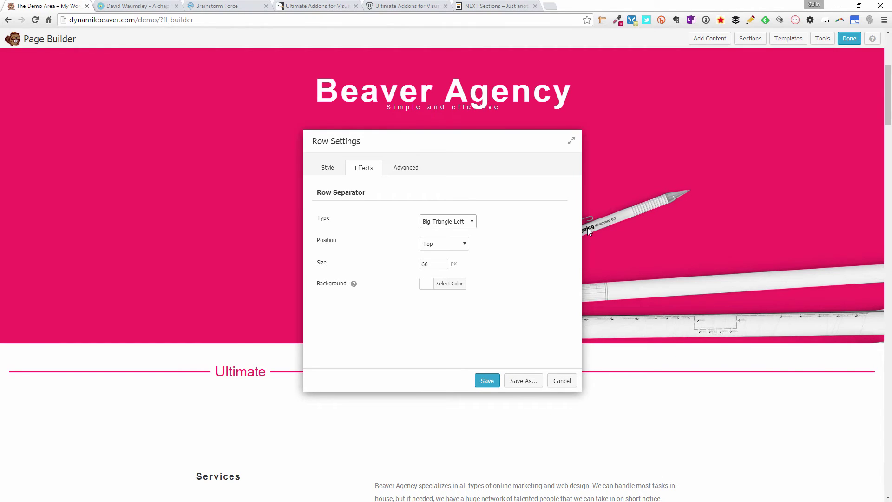
click(454, 243)
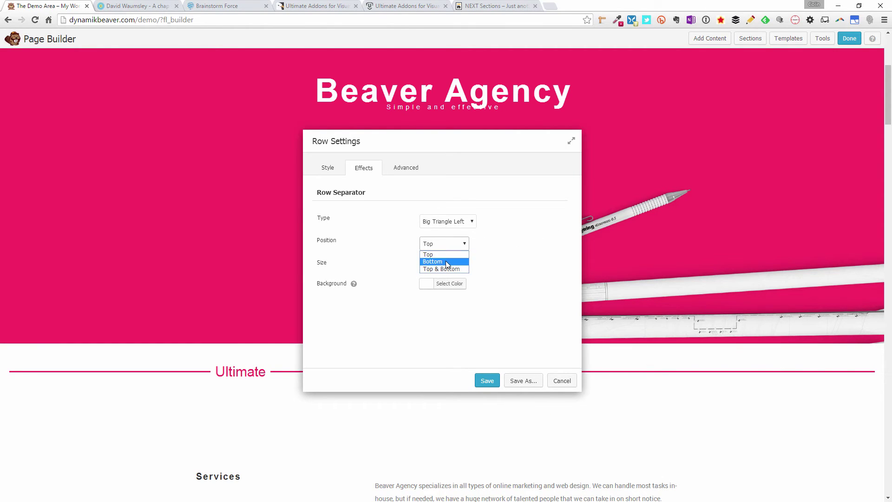
click(445, 262)
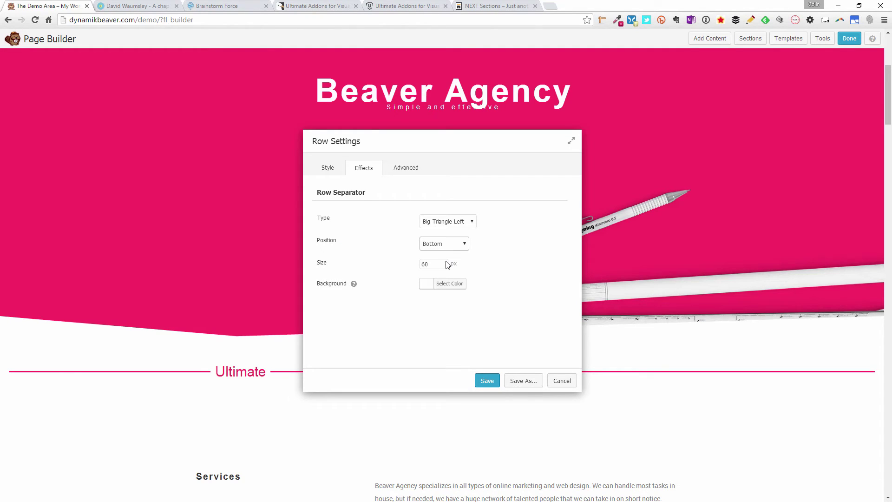
Set the hero row separator's size to 100 px, move the dialog to reveal the row edge, and save
double_click(444, 264)
text(100)
drag(479, 149, 571, 120)
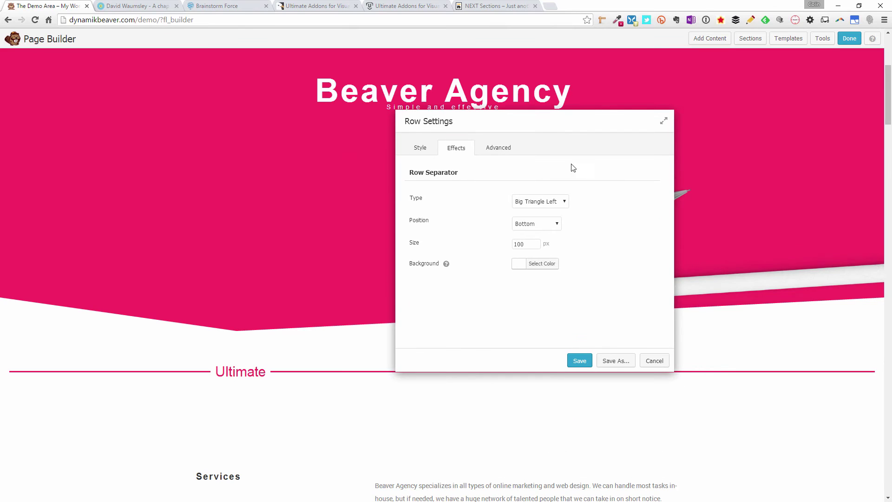
click(580, 361)
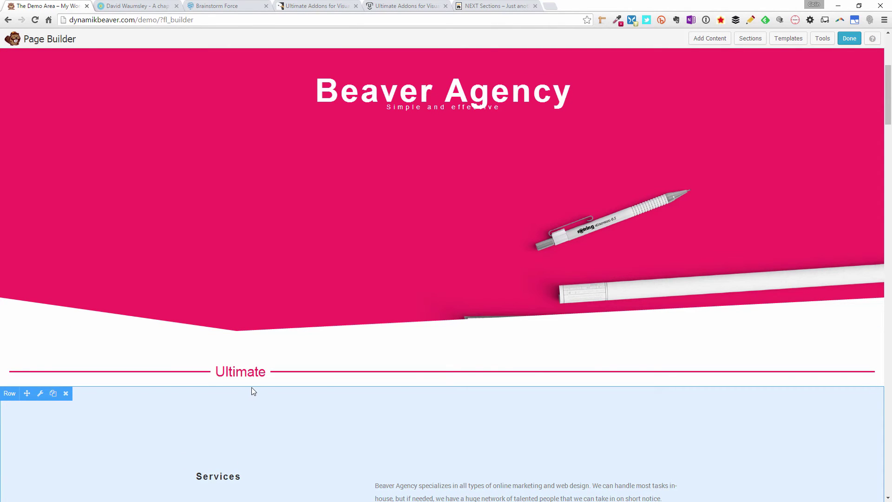
Add a Big Triangle Left row separator to the Services row
scroll(377, 393, down, 2)
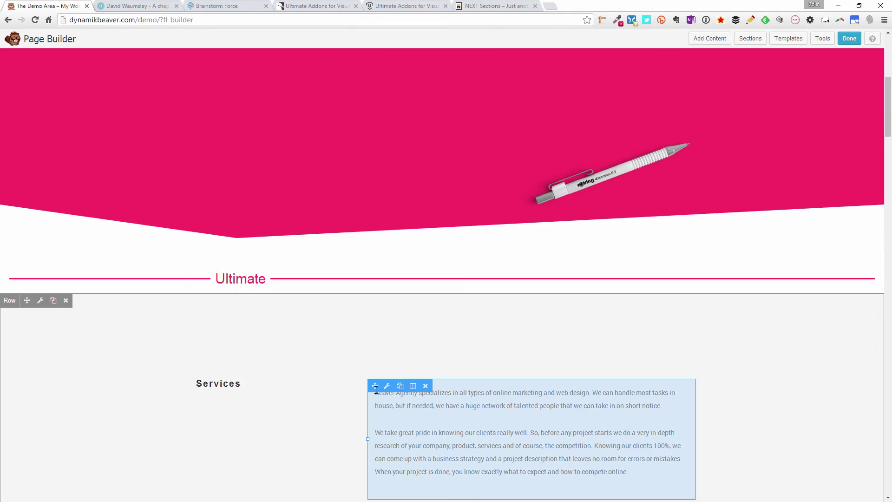
scroll(356, 350, down, 1)
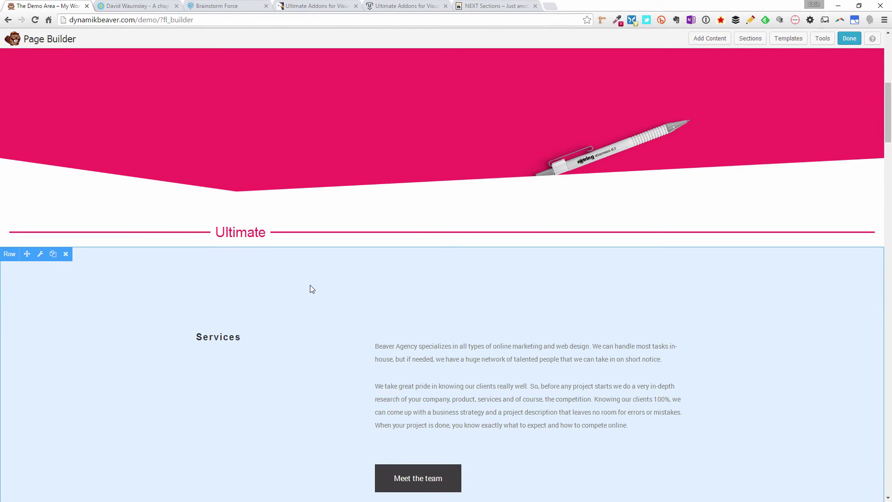
click(39, 255)
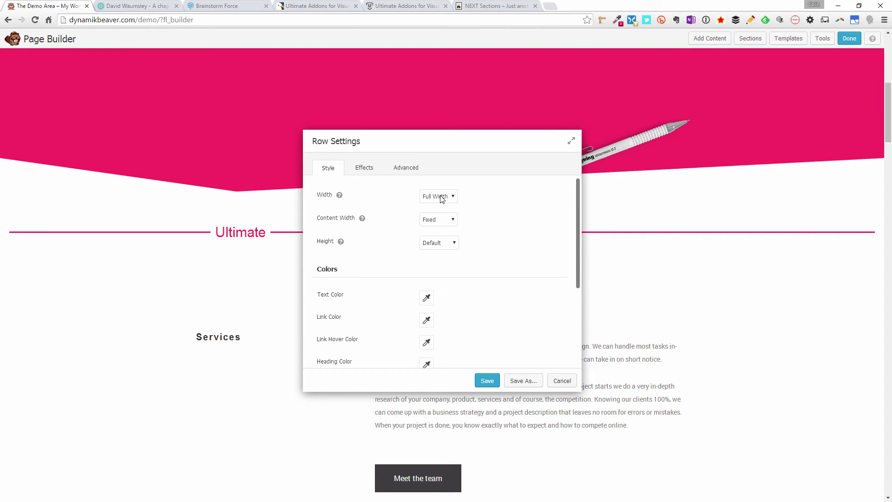
click(372, 176)
click(455, 221)
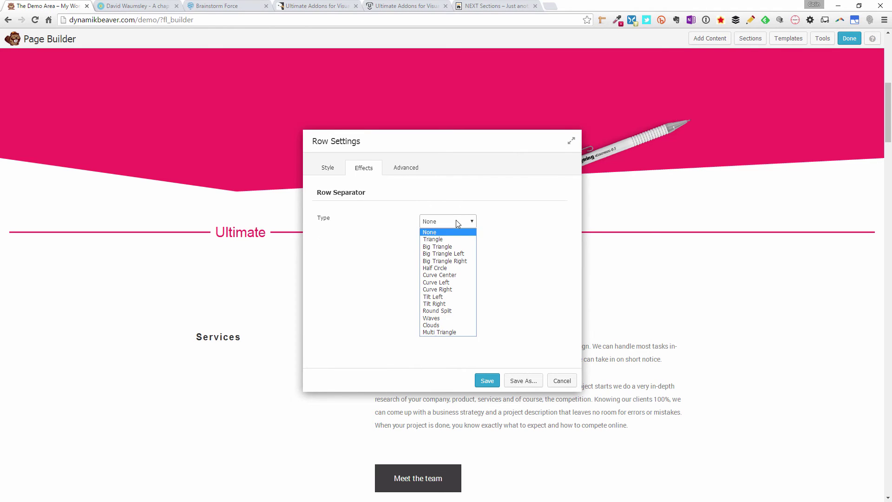
click(456, 253)
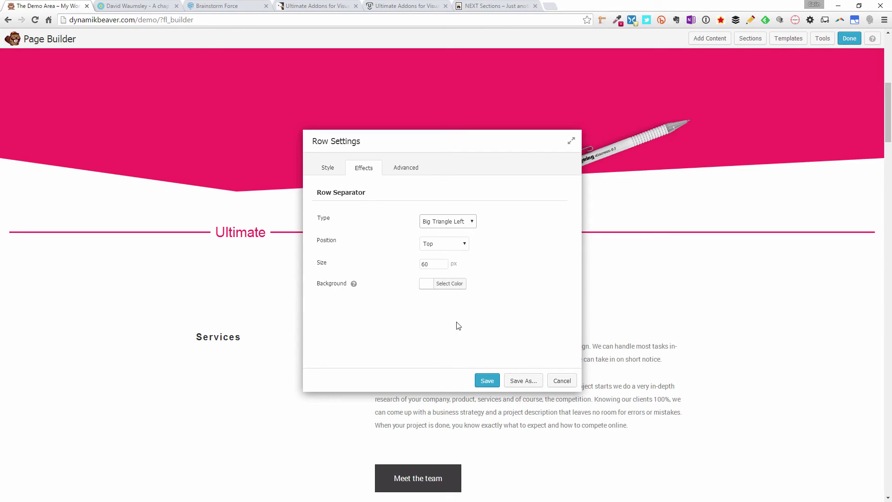
Set the Services row separator's background to the copied pink colour, #f62962
click(447, 286)
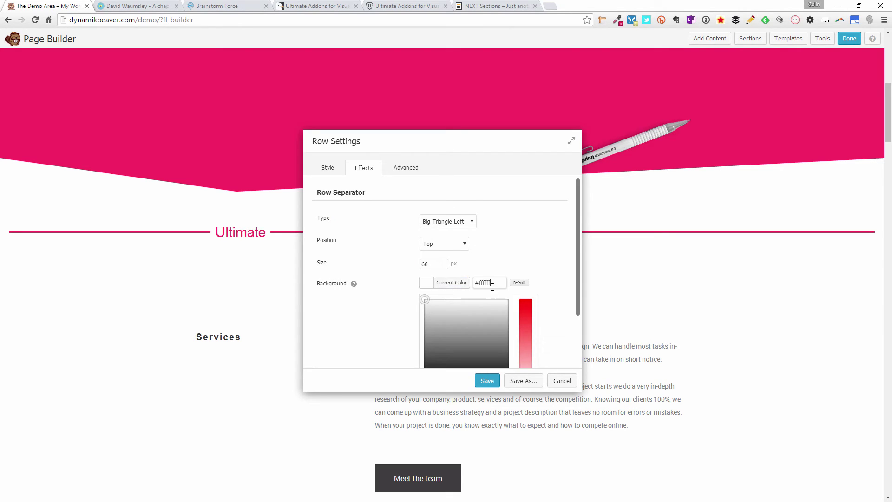
drag(494, 283, 464, 285)
key(ctrl+v)
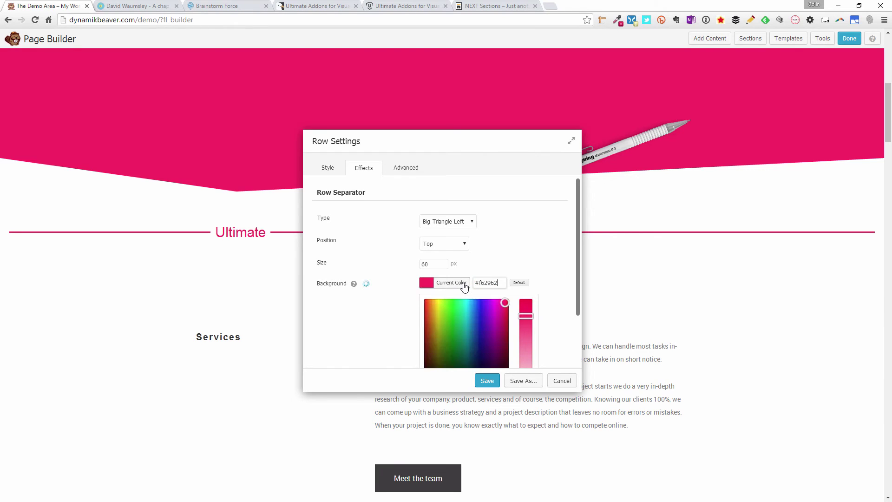
click(515, 243)
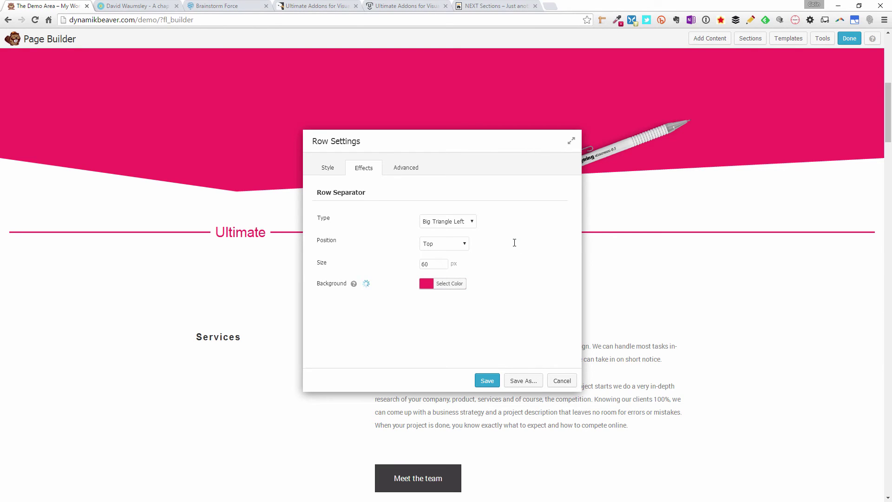
Try the Big Triangle Right separator type on the Services row, keeping its position at Top
click(465, 245)
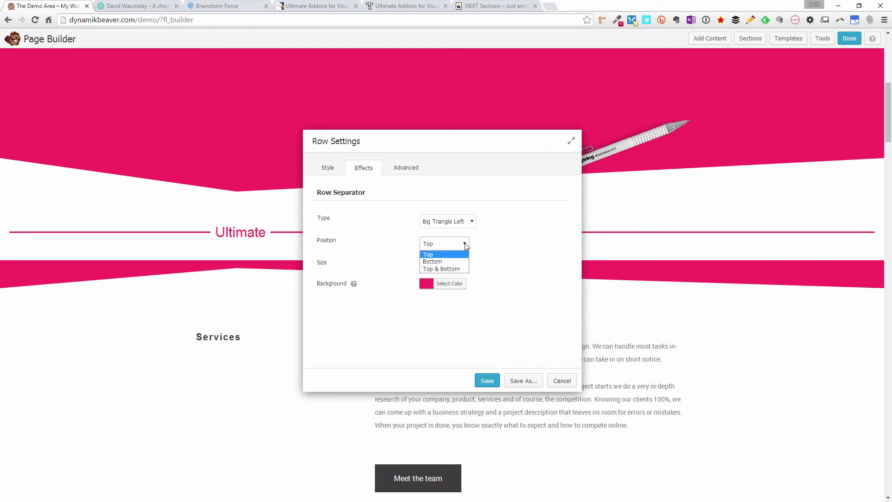
click(465, 243)
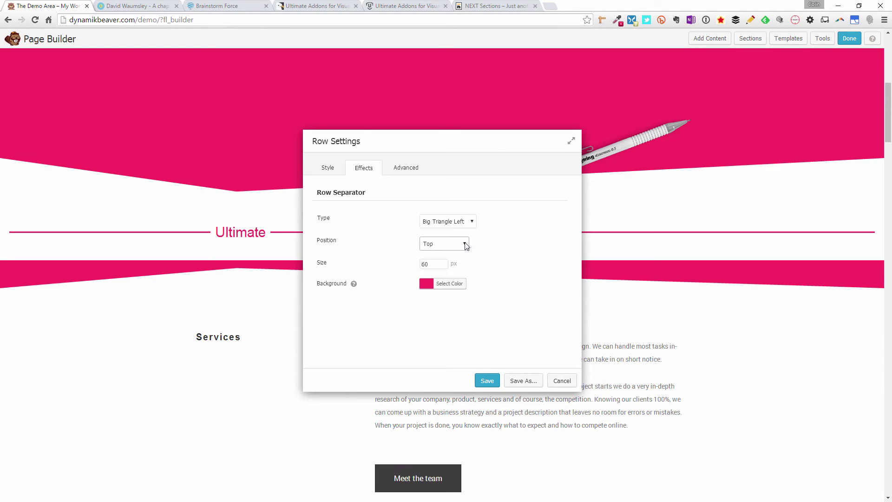
click(469, 227)
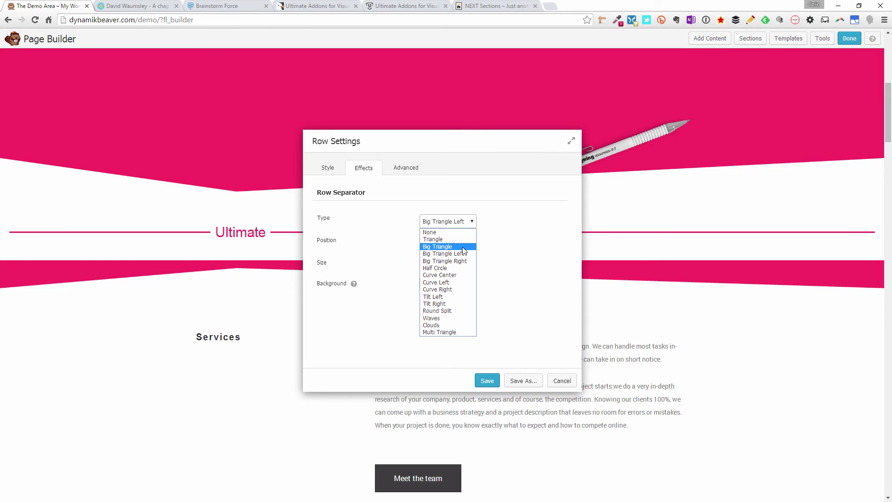
click(464, 261)
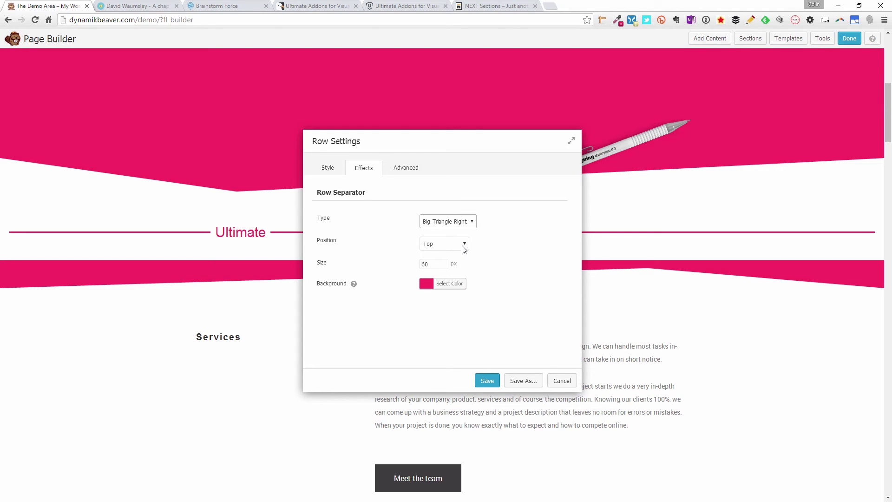
click(463, 245)
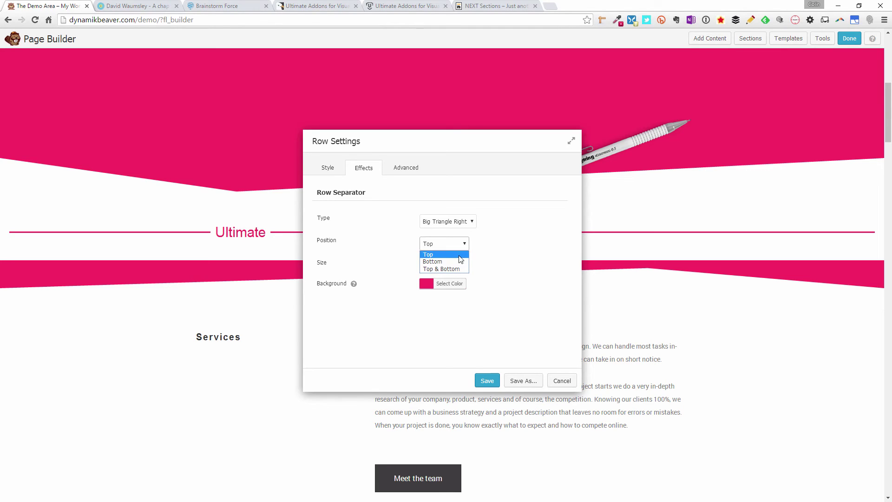
click(437, 254)
Set the Services row separator type to Big Triangle Left and save the row settings
click(460, 221)
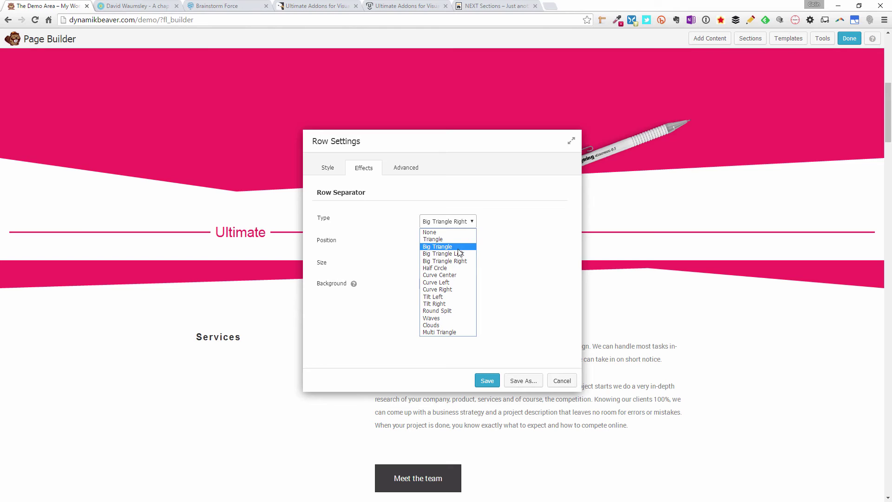
click(458, 254)
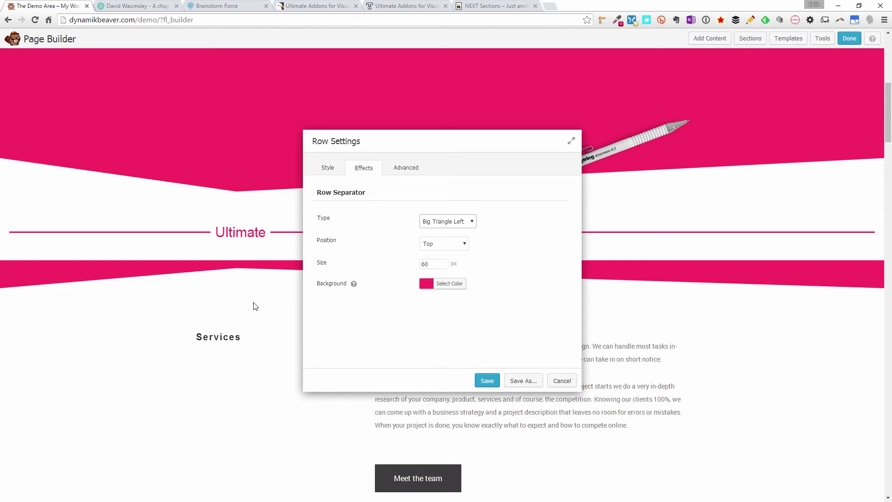
click(487, 381)
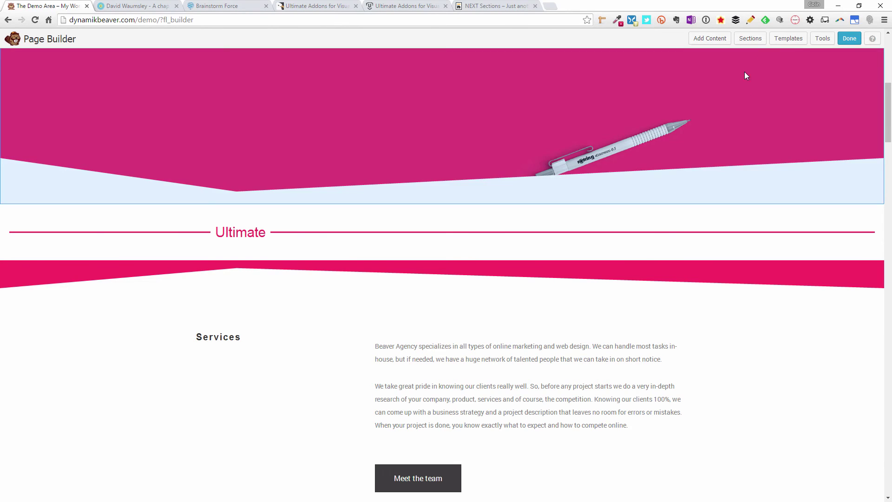
Add a 1 Column row between the Services row and the pink testimonial row
scroll(740, 95, down, 5)
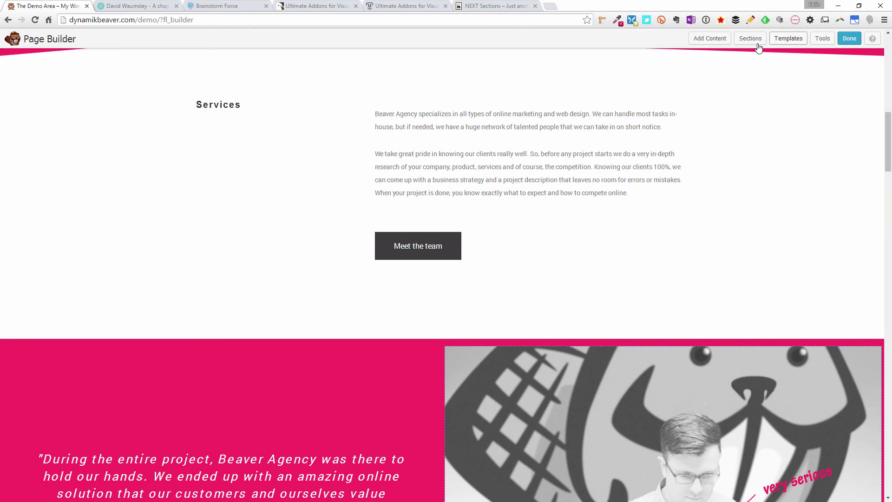
click(716, 40)
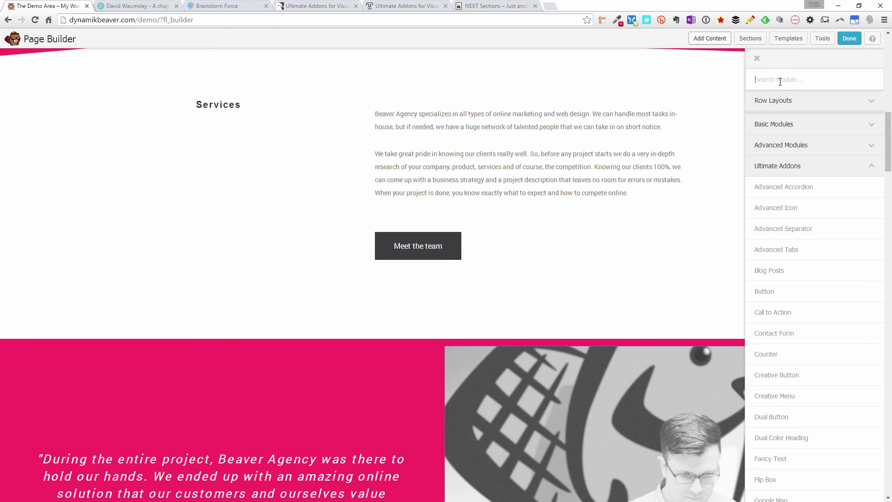
click(795, 102)
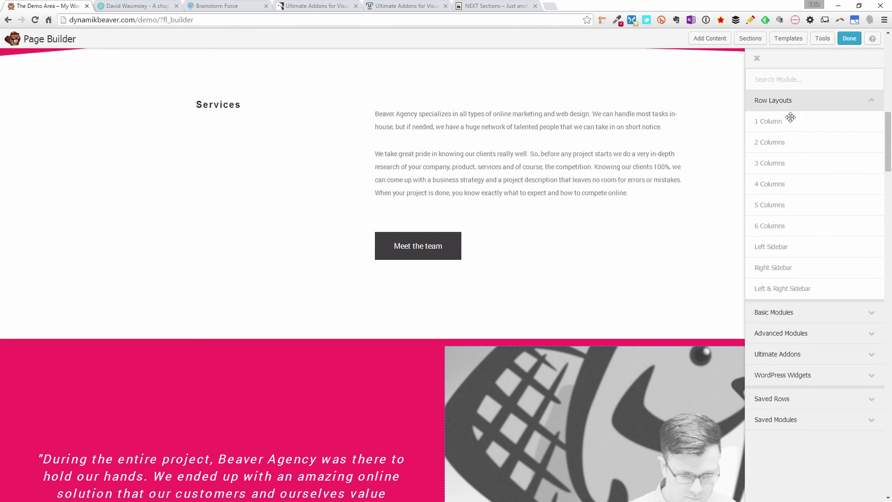
drag(785, 123, 364, 326)
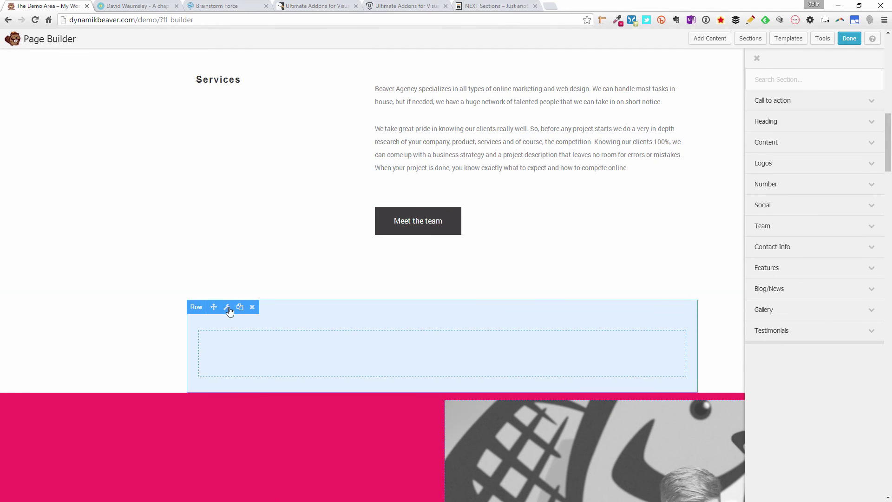
Set the width and content width of the new empty row to Full Width and save the row settings
click(227, 308)
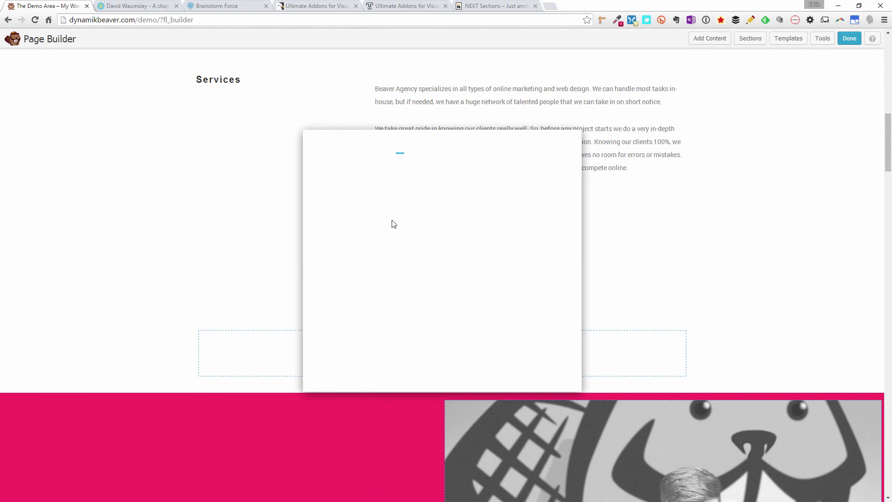
click(437, 196)
click(435, 213)
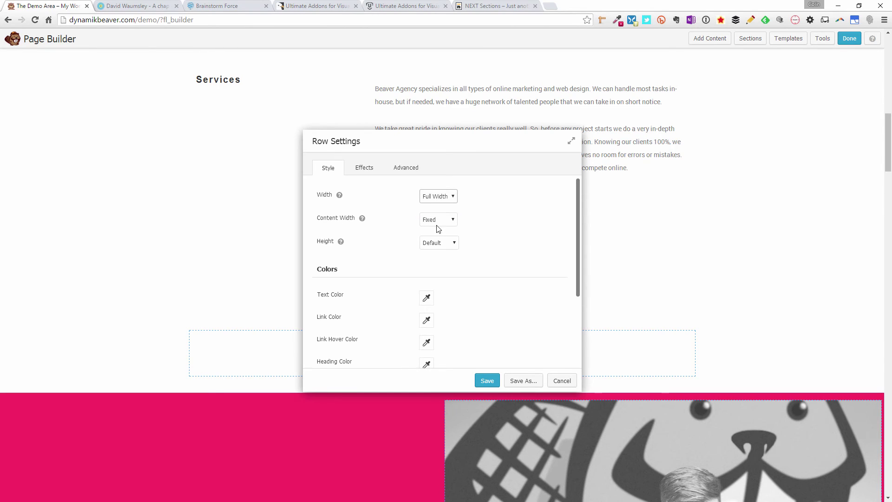
click(448, 225)
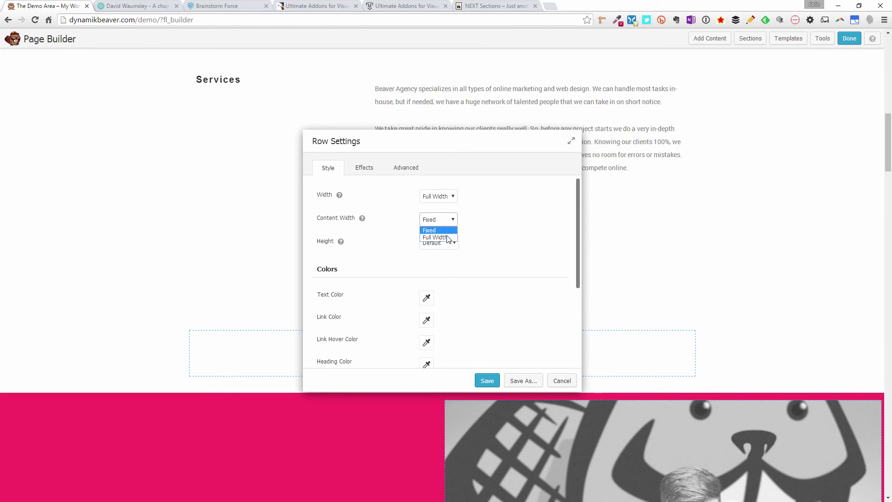
click(447, 238)
click(487, 381)
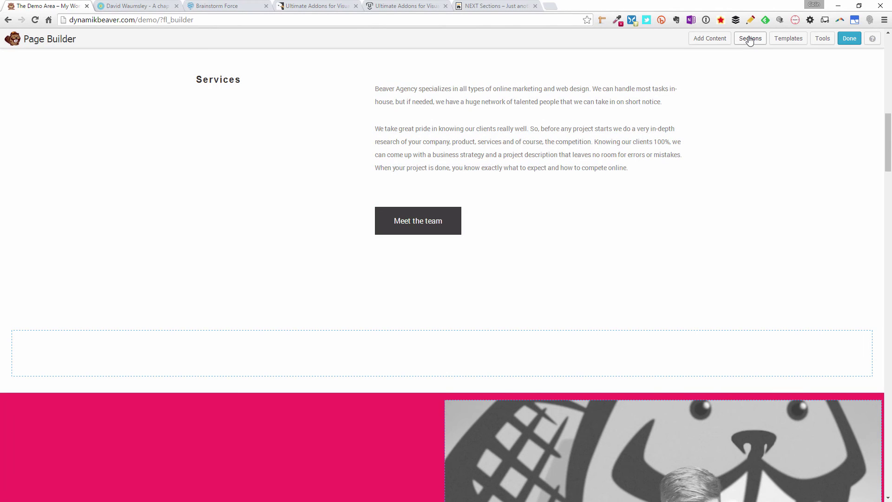
Insert the Number section with the windsurfer background between the Services row and the empty row
click(750, 40)
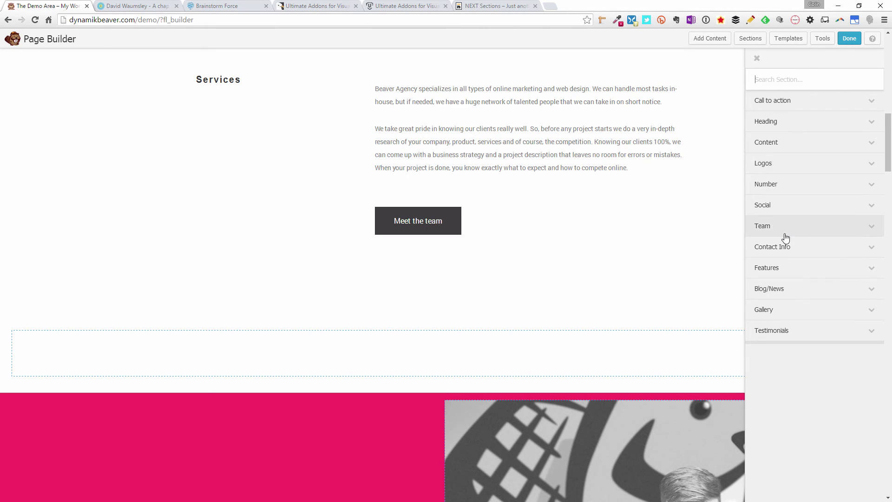
click(779, 190)
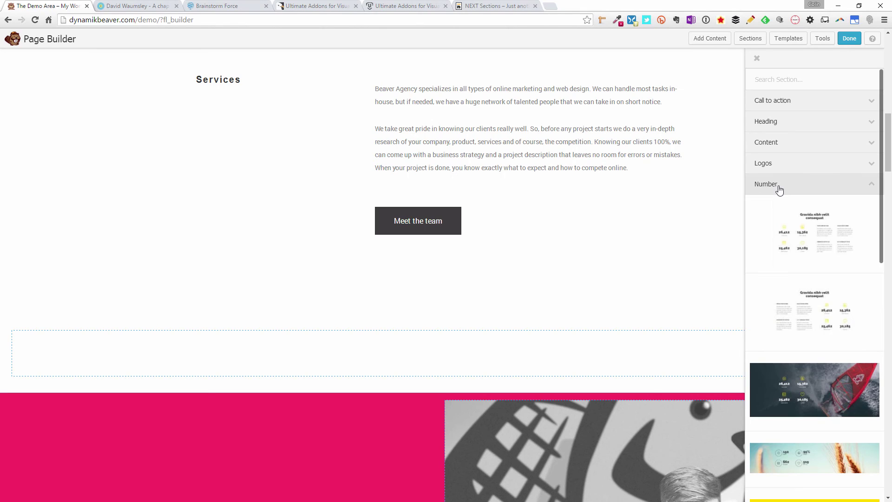
scroll(800, 207, down, 1)
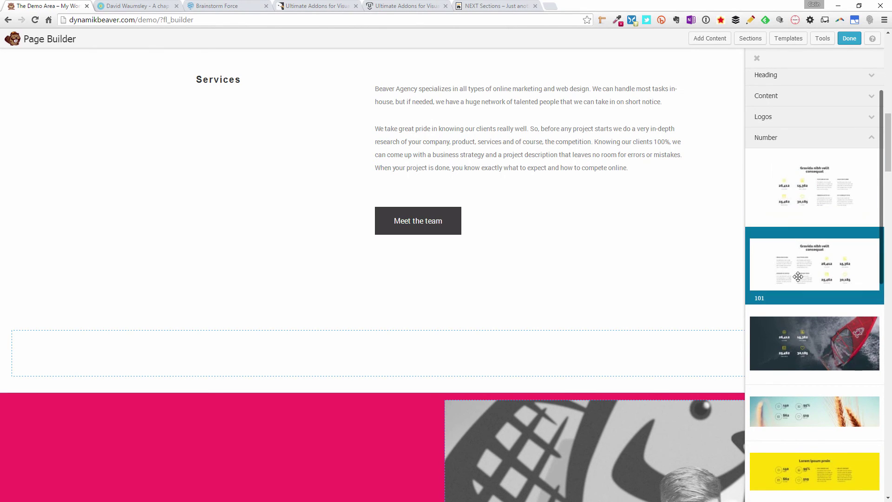
scroll(799, 272, down, 2)
drag(820, 257, 353, 316)
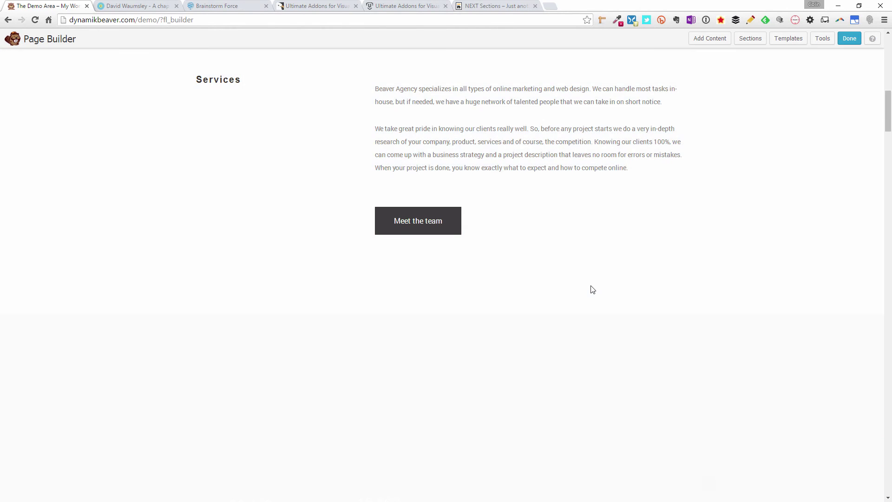
Examine the inserted windsurfer section and the settings of its page views counter, leaving them unchanged
scroll(600, 282, down, 7)
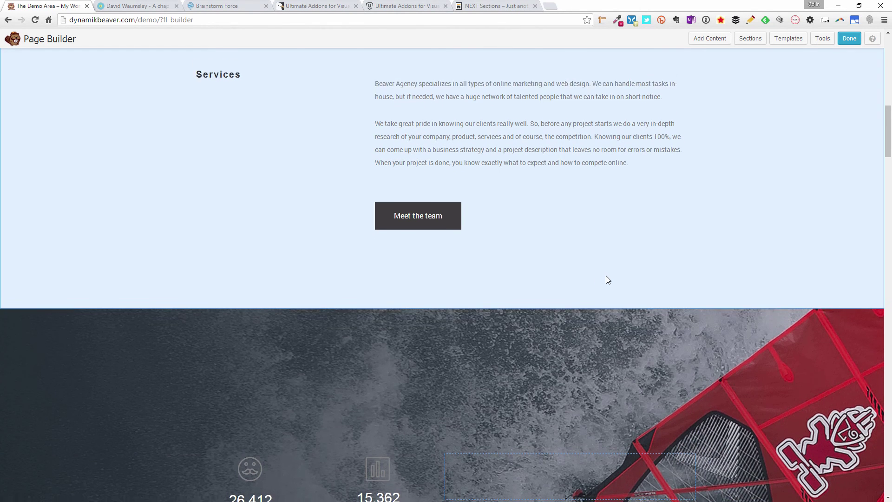
scroll(521, 259, down, 1)
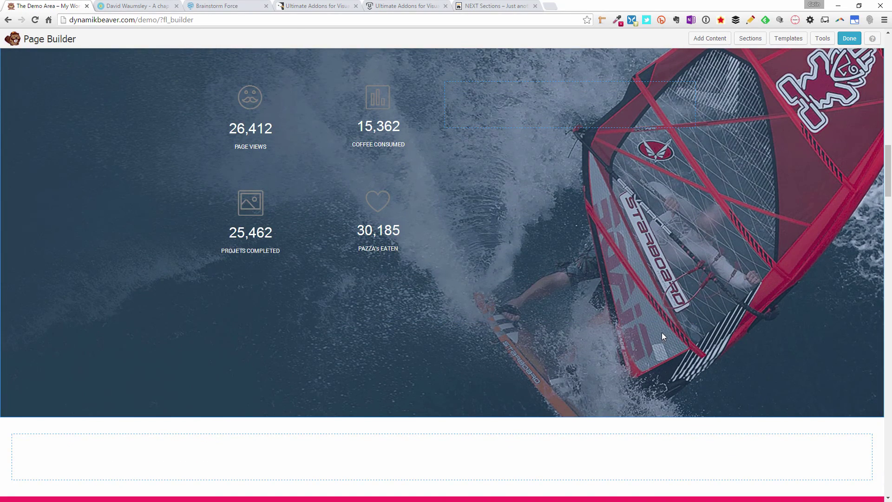
scroll(662, 333, up, 1)
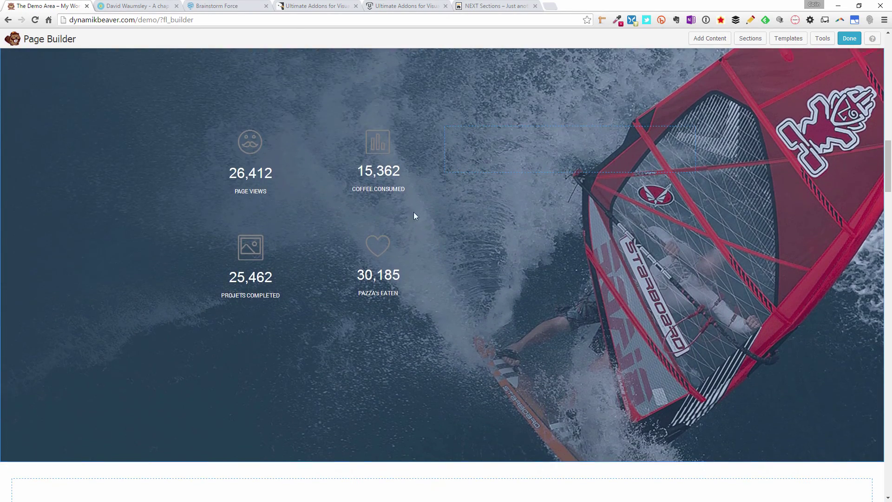
click(269, 173)
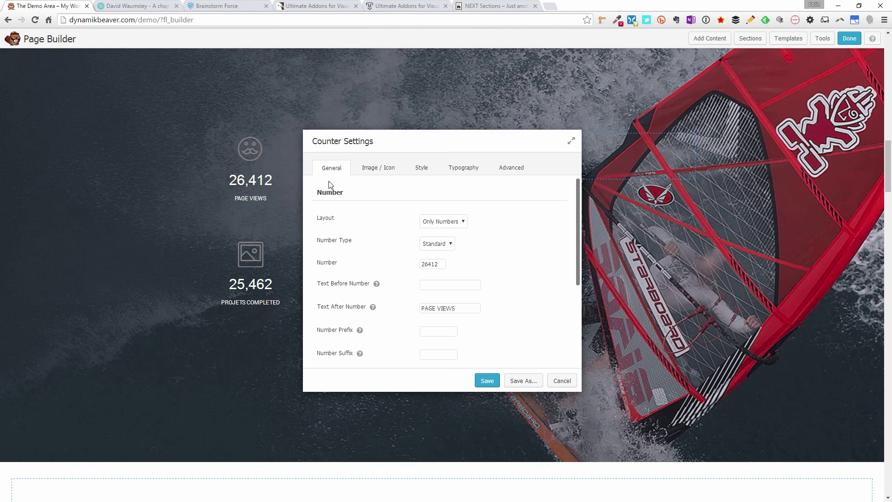
click(568, 382)
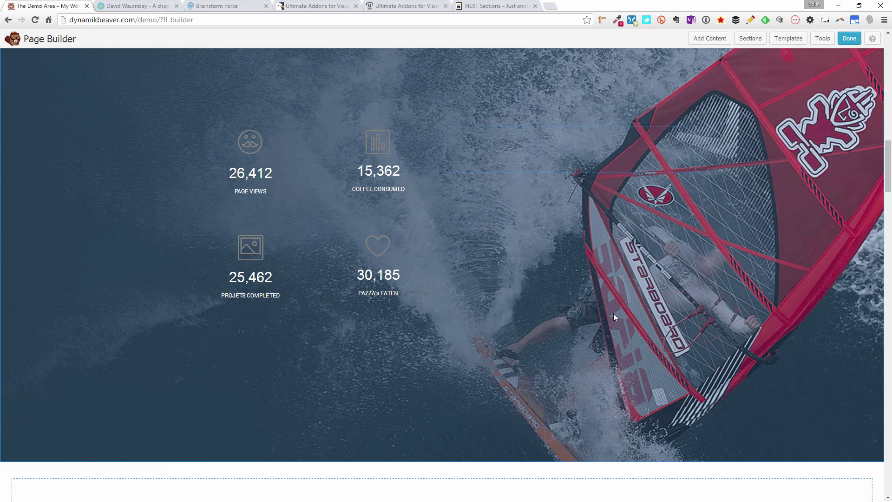
Examine the windsurfer row's style settings, including its photo background, background color and overlay options, and save them unchanged
scroll(116, 110, up, 3)
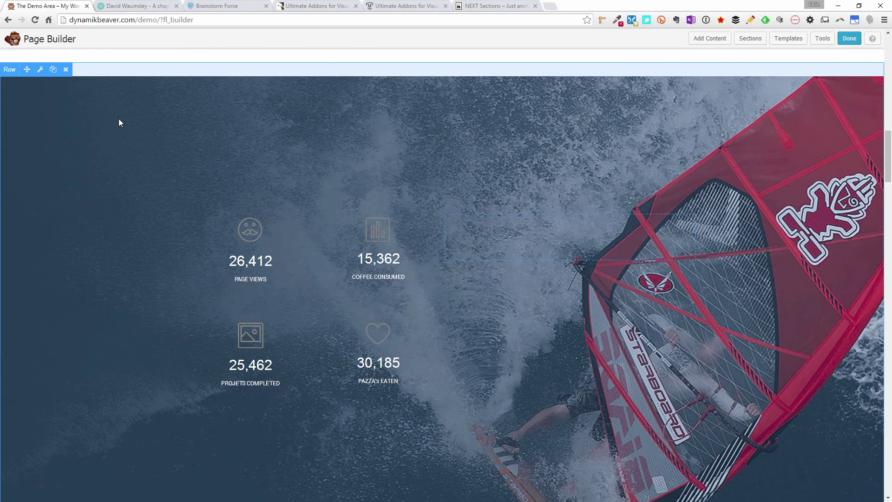
scroll(51, 105, down, 1)
click(40, 74)
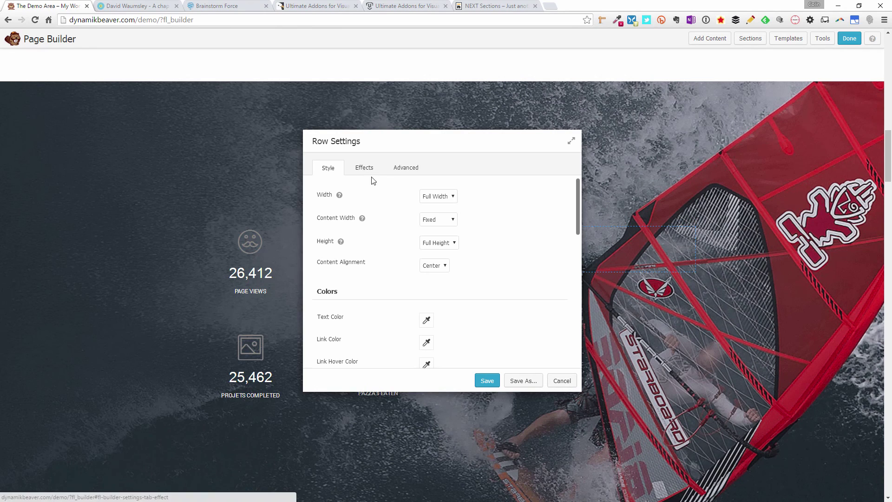
scroll(373, 181, down, 5)
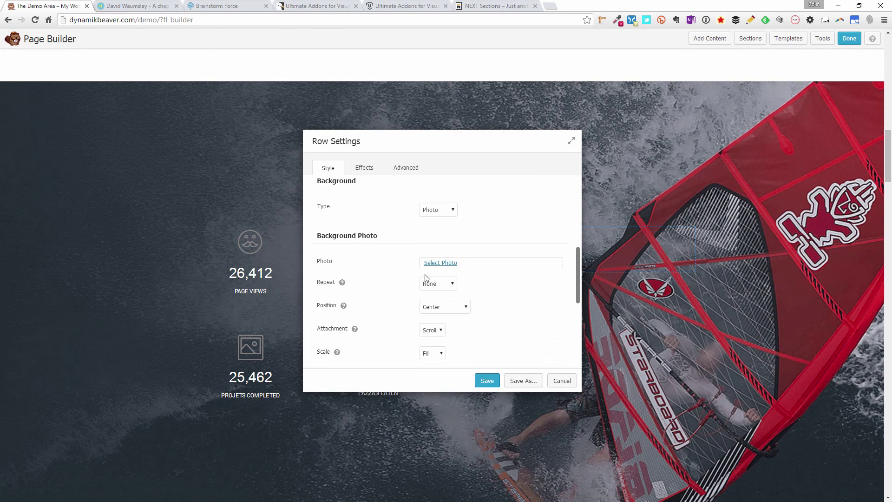
scroll(381, 271, down, 5)
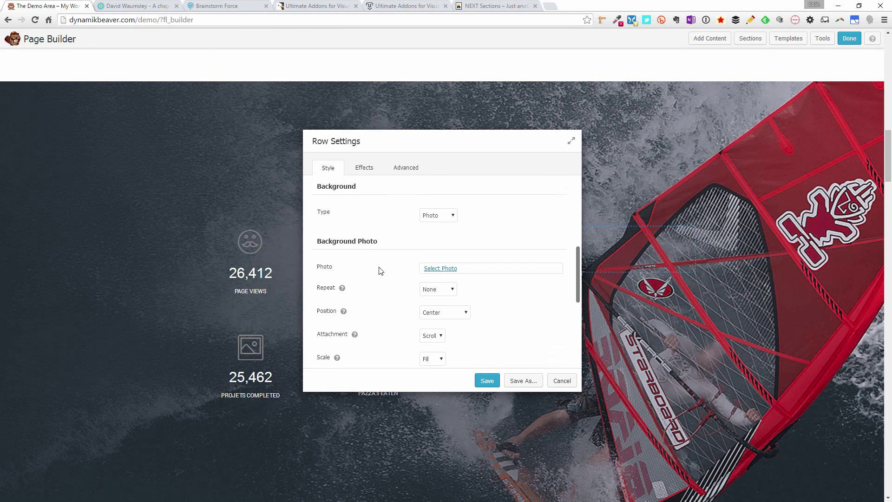
scroll(383, 278, up, 2)
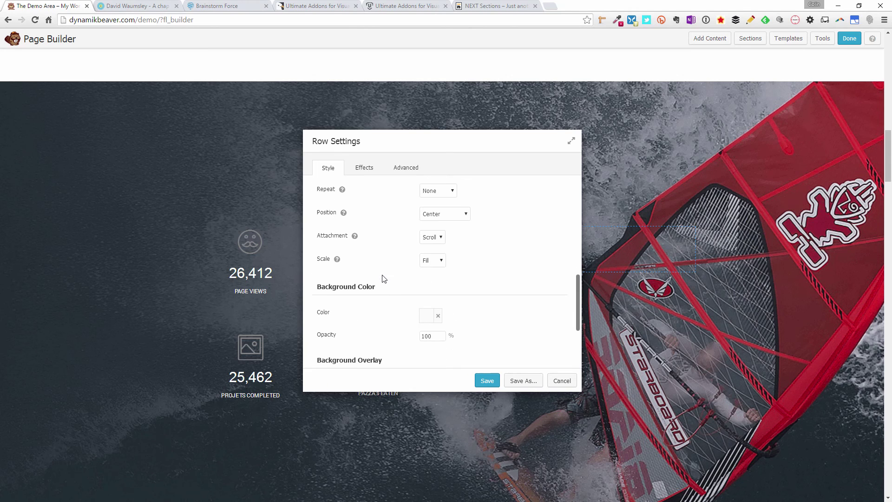
scroll(518, 294, down, 3)
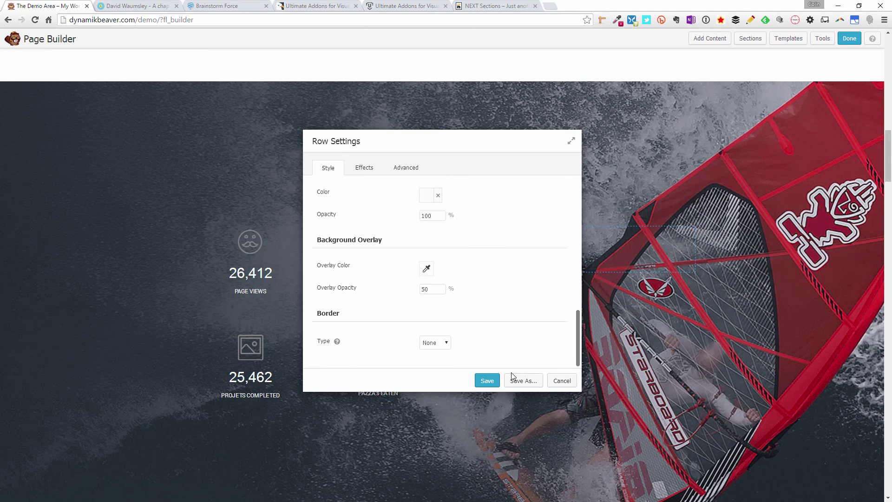
click(487, 382)
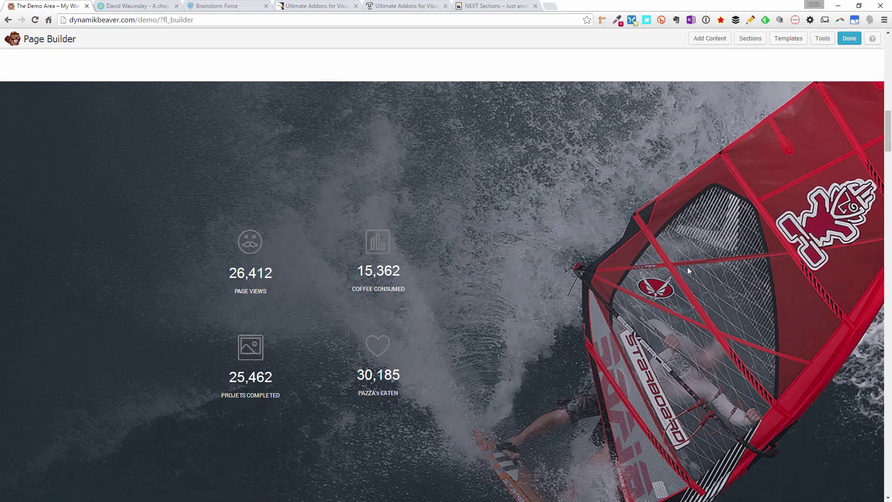
Delete the empty row between the windsurfer section and the pink testimonial row
scroll(626, 105, up, 4)
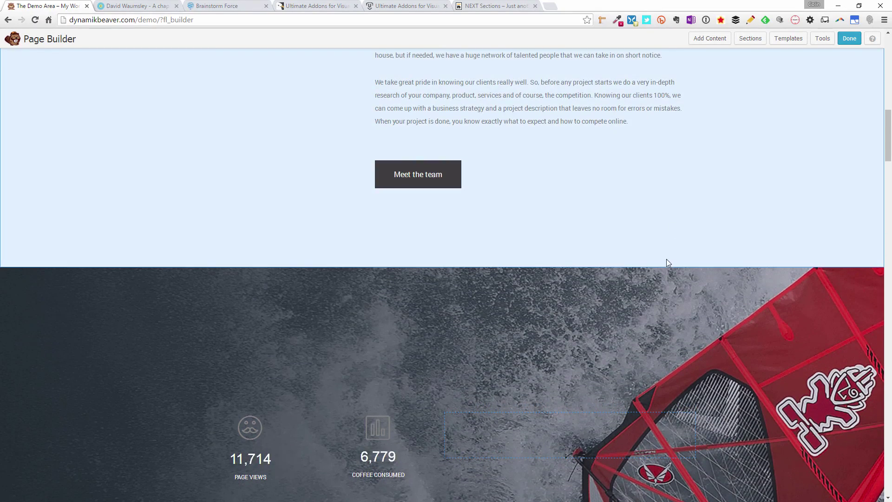
scroll(674, 253, down, 12)
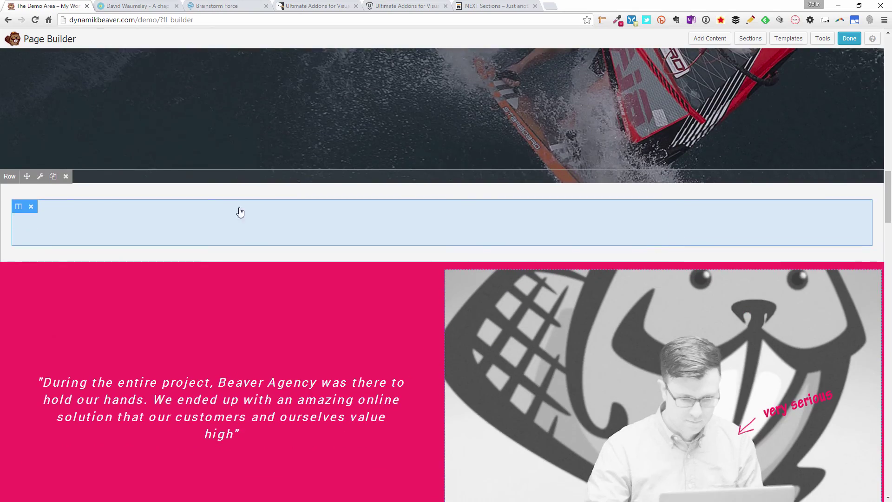
click(66, 176)
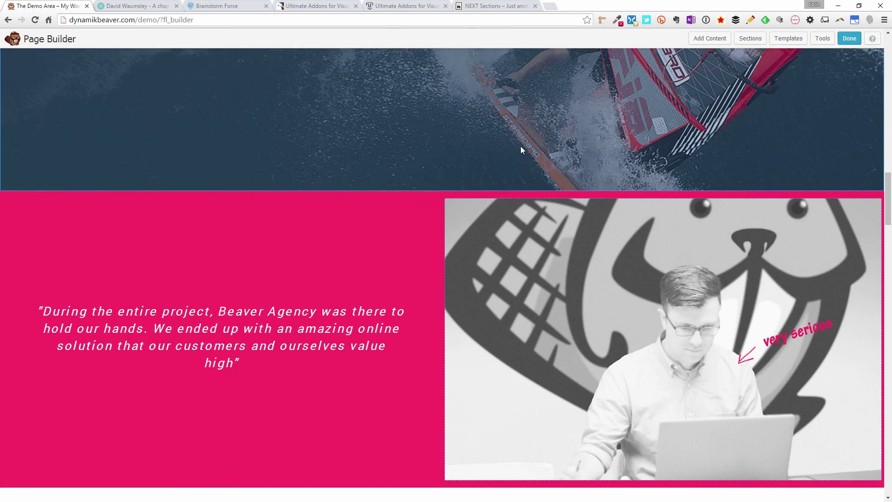
Search the ready-made sections for "social", clear the search, and view the templates in the Social category
scroll(715, 51, up, 15)
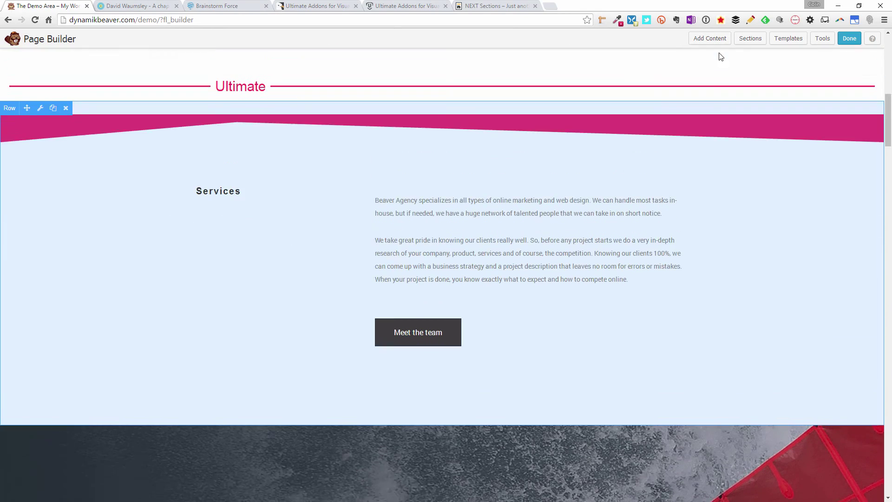
scroll(721, 55, up, 1)
click(751, 40)
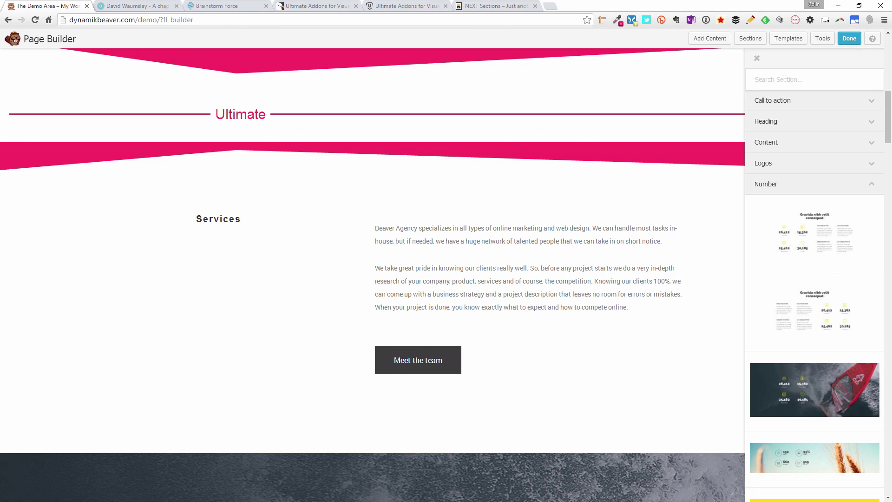
text(social)
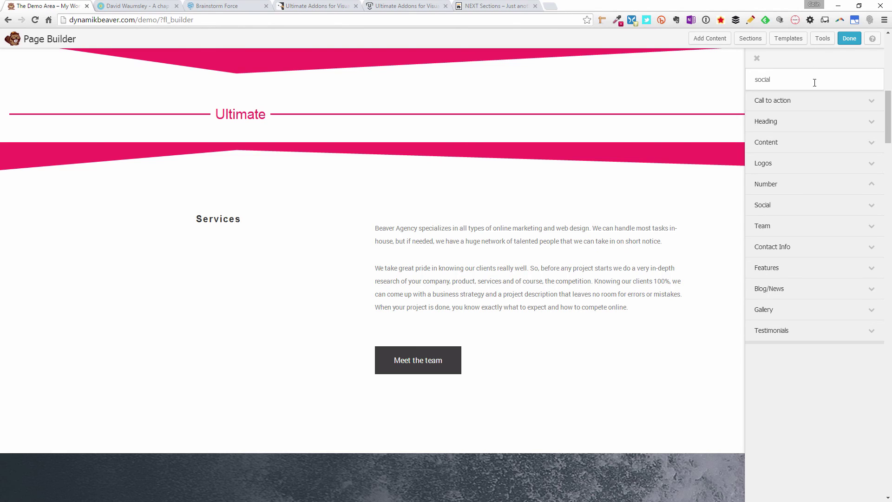
key(ctrl+a)
key(BackSpace)
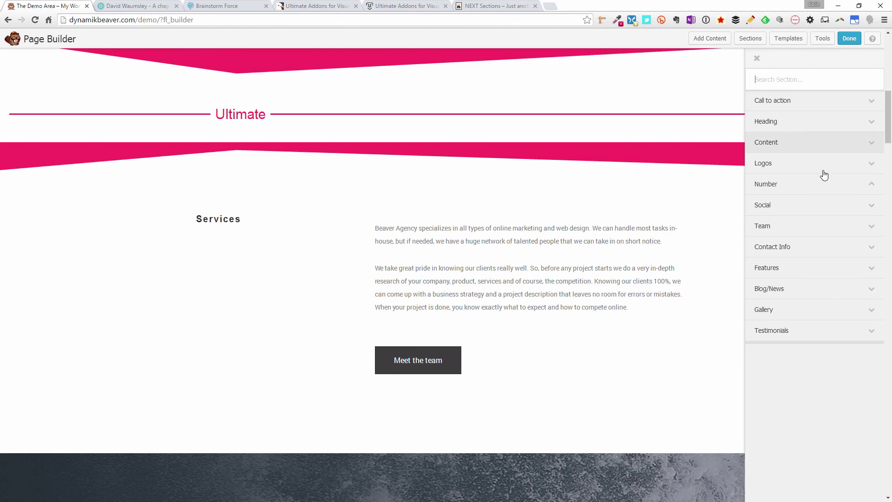
click(783, 213)
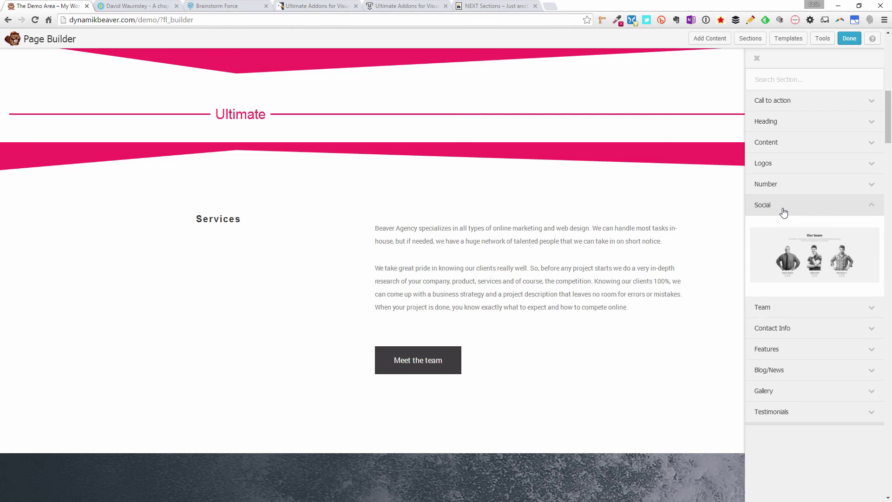
scroll(800, 223, down, 1)
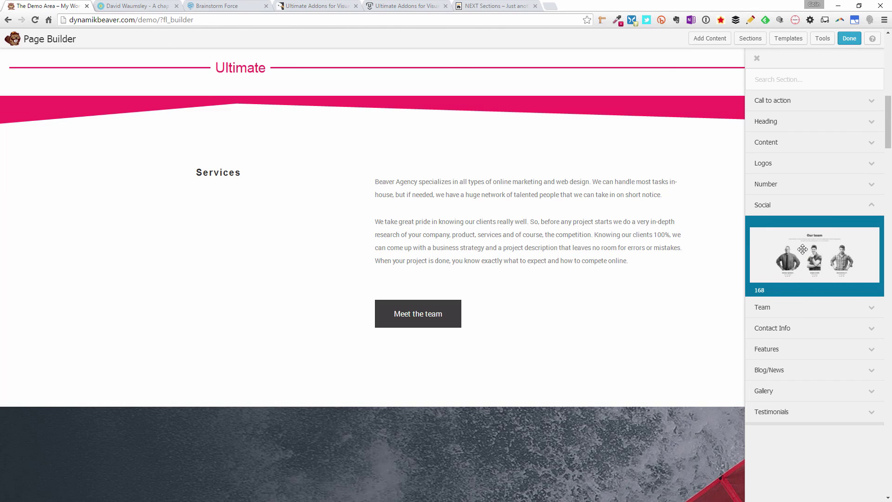
click(872, 207)
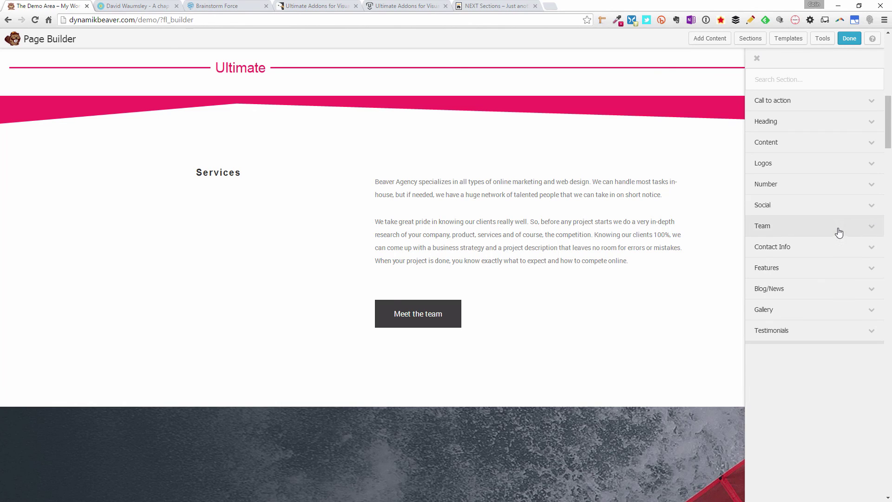
Insert the yellow Logos section 15 between the Services row and the windsurfer section
click(828, 165)
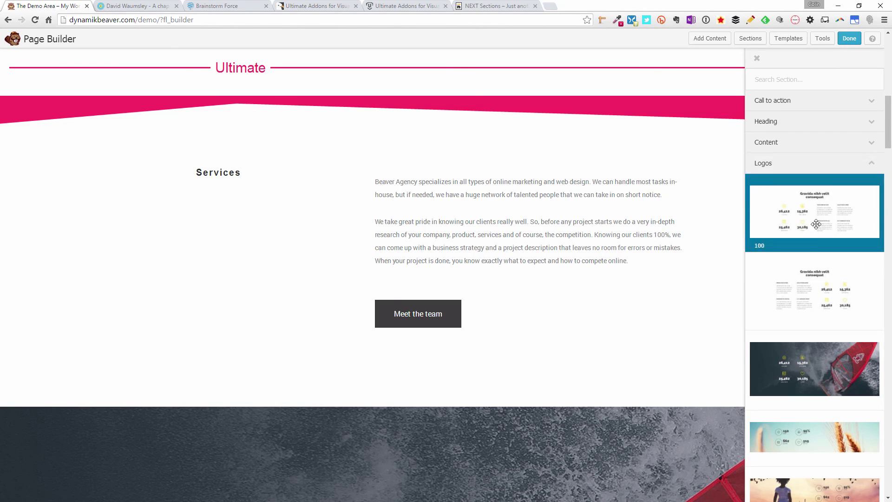
scroll(816, 242, down, 6)
scroll(816, 255, down, 1)
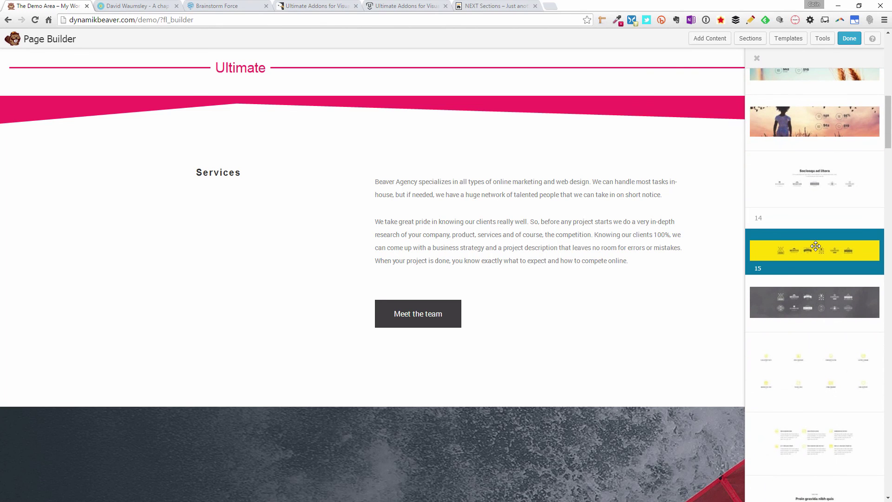
drag(814, 251, 470, 426)
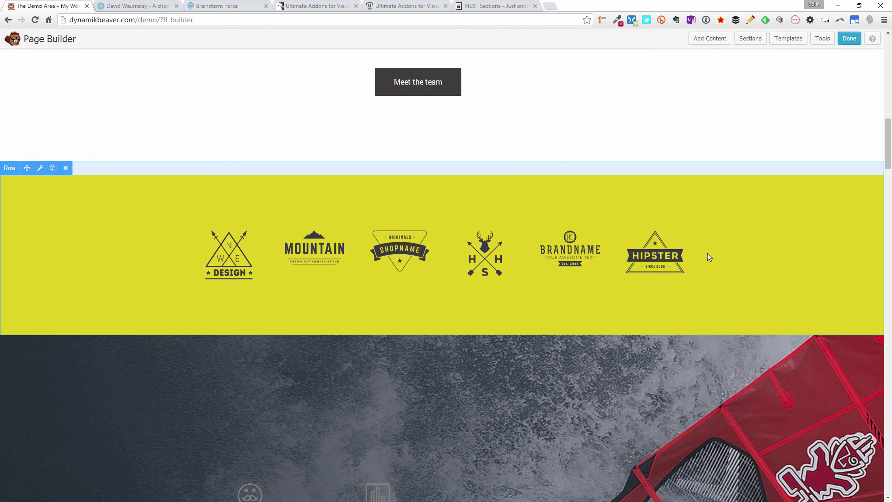
Review the edited page from the Beaver Agency header to the Services row, then finish editing and publish the changes
scroll(708, 253, up, 7)
scroll(710, 256, up, 9)
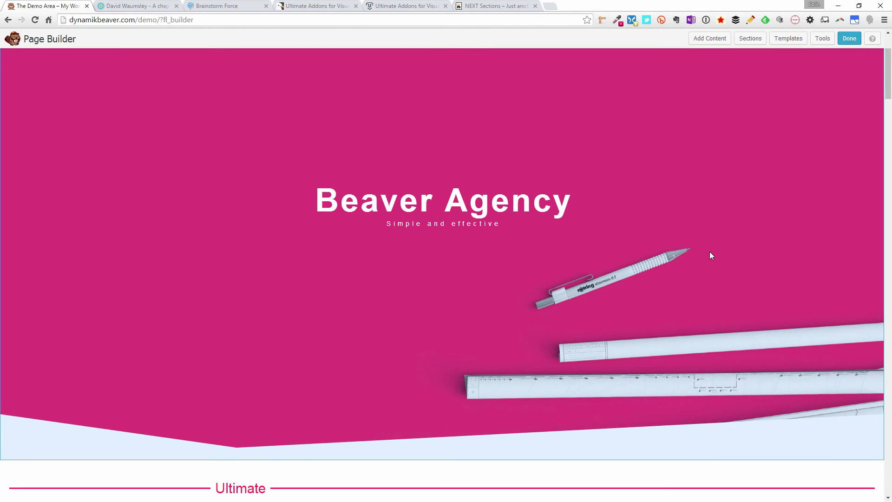
scroll(710, 254, down, 5)
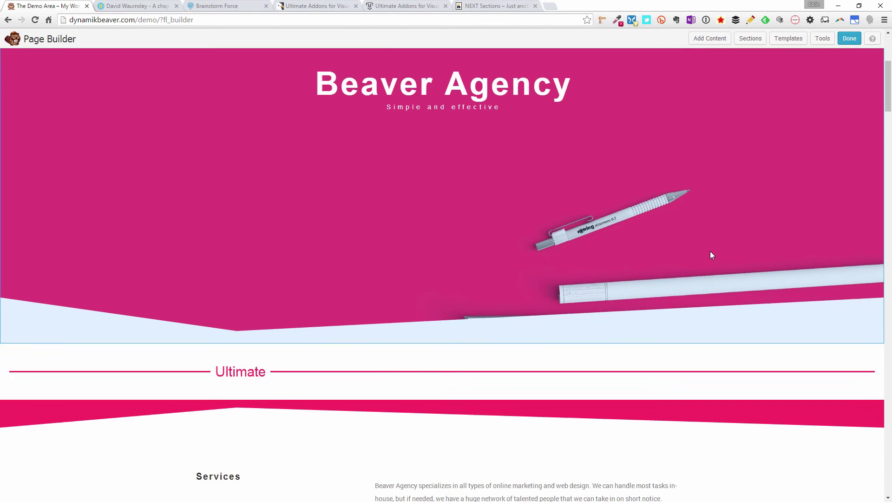
scroll(710, 255, down, 2)
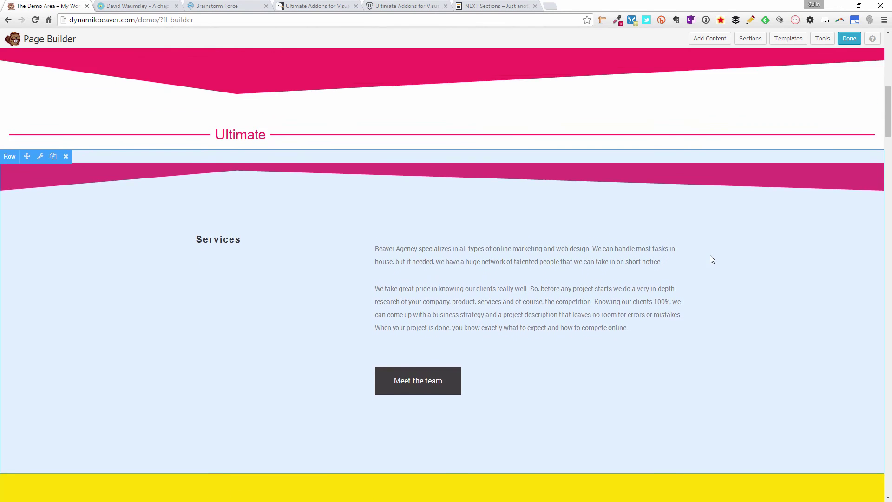
scroll(710, 256, up, 7)
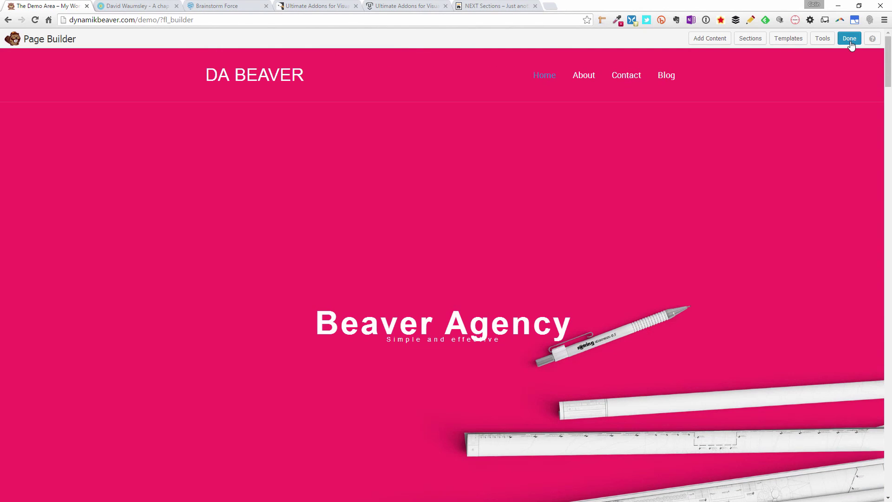
click(849, 38)
click(465, 240)
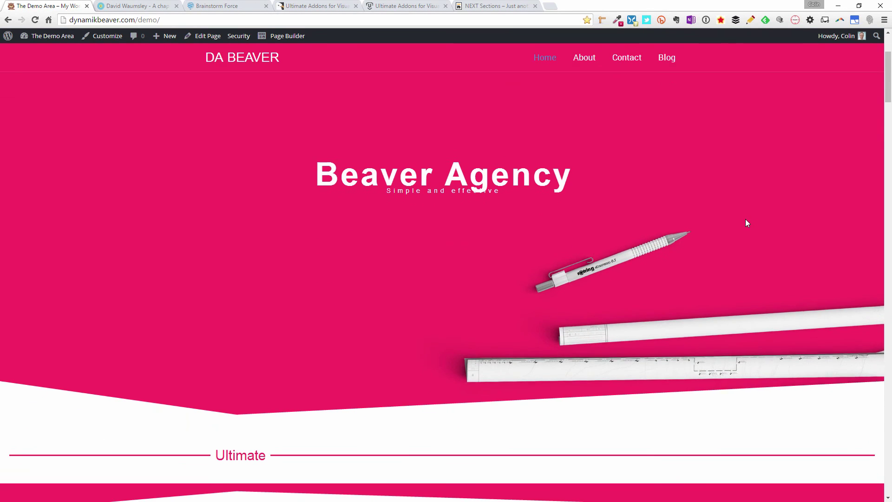
Examine the published page from the Beaver Agency header through the logos and windsurfer sections to the pink testimonial row
scroll(746, 223, down, 5)
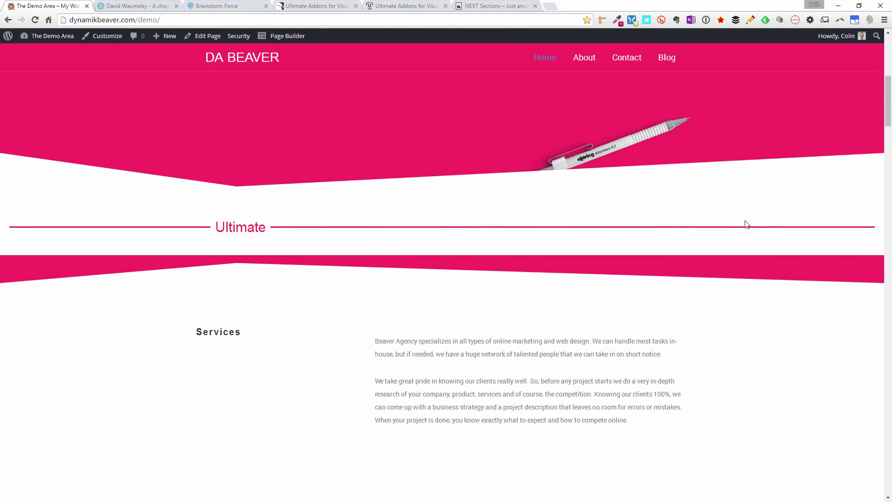
scroll(746, 224, down, 6)
scroll(746, 226, down, 10)
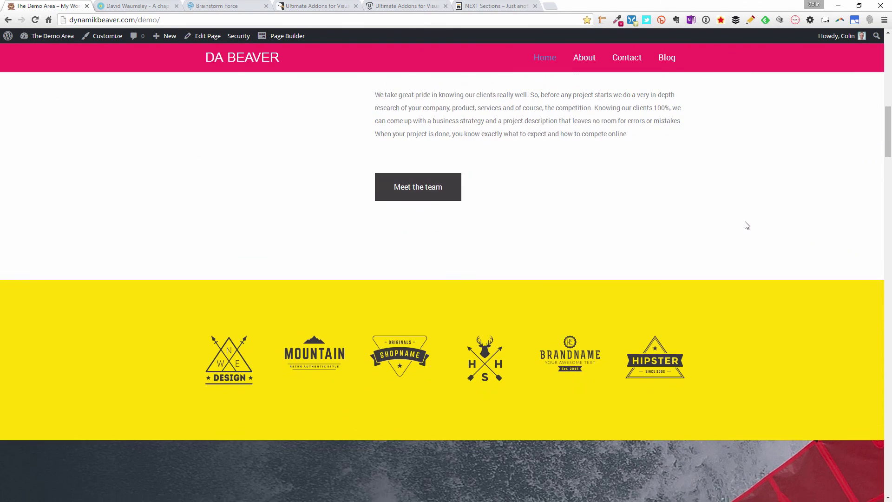
scroll(745, 225, down, 10)
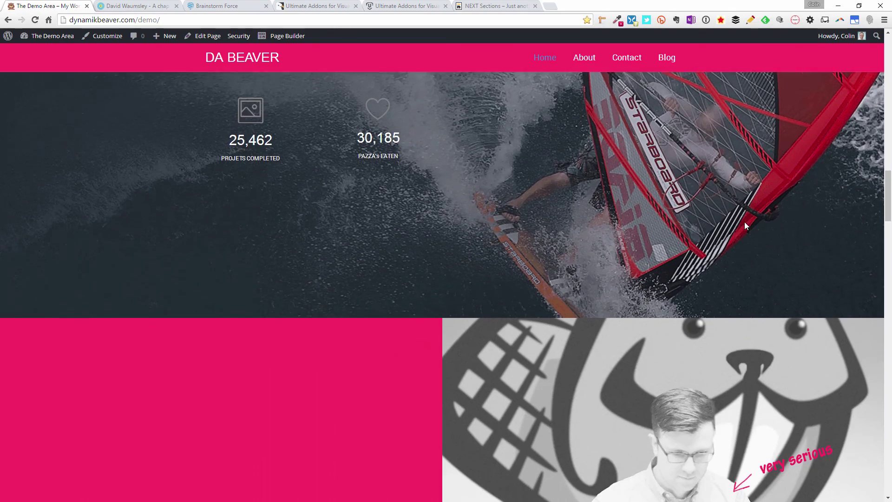
scroll(744, 226, up, 5)
scroll(744, 225, up, 12)
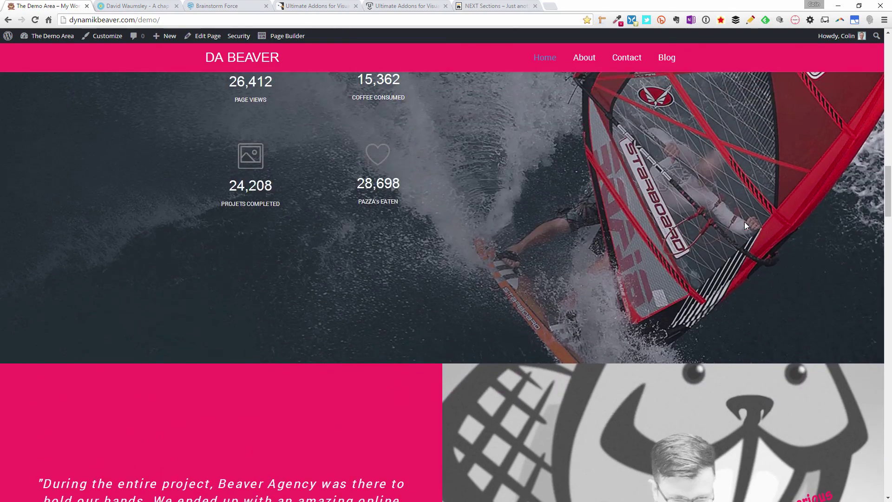
scroll(746, 226, up, 8)
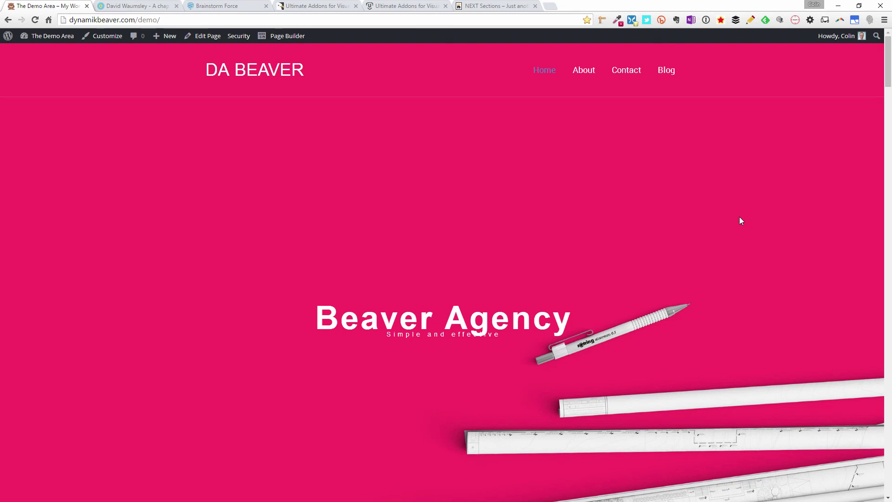
View the open website-building blog, then switch to the CodeCanyon page of Ultimate Addons for Visual Composer
click(150, 7)
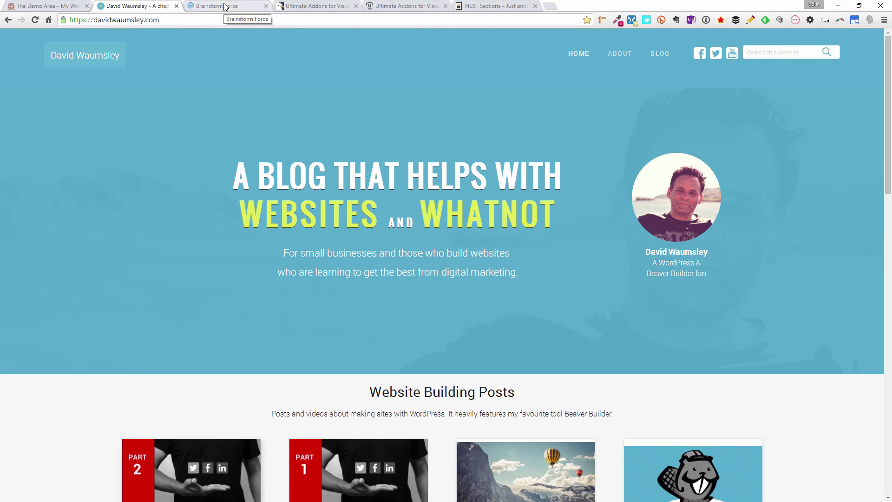
click(312, 7)
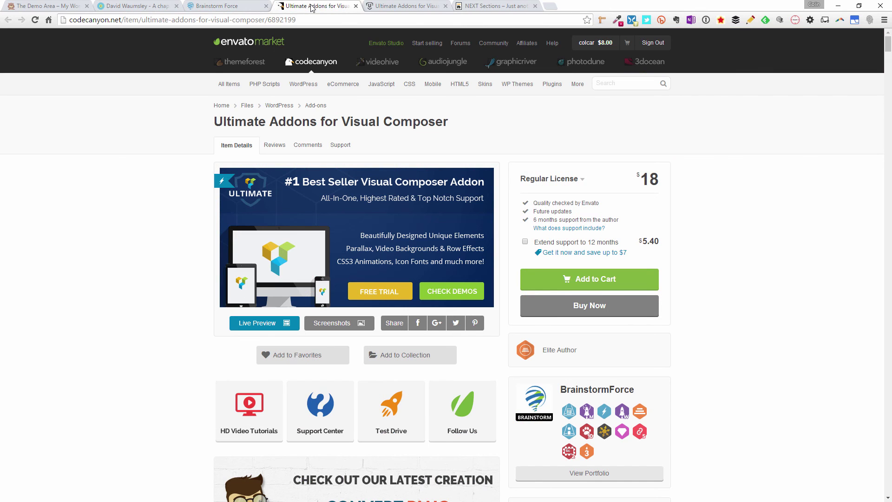